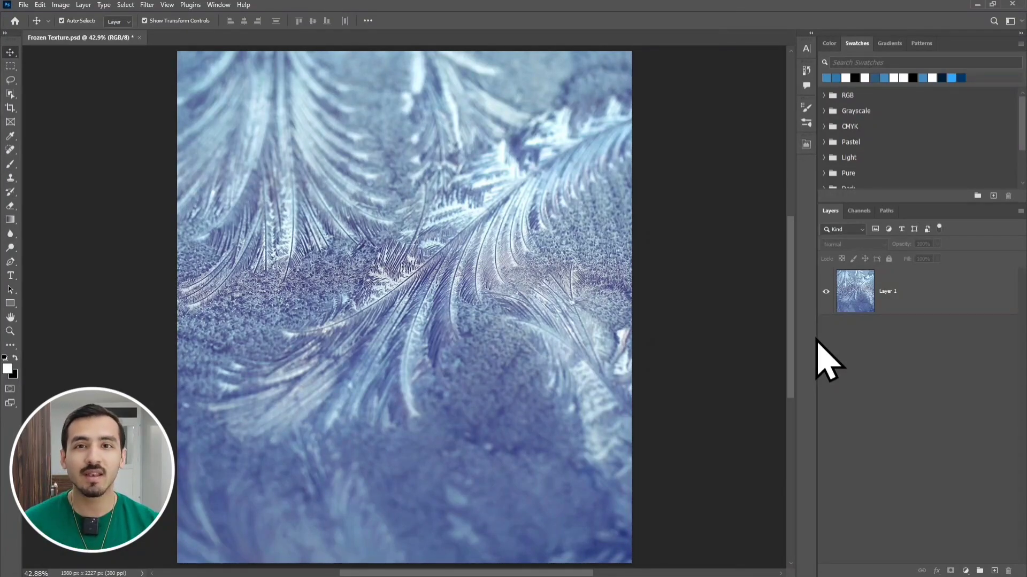
# Add a Color Overlay to the frozen texture layer with the Hue blend mode, colour #438bbf and 100% opacity
pyautogui.click(921, 294)
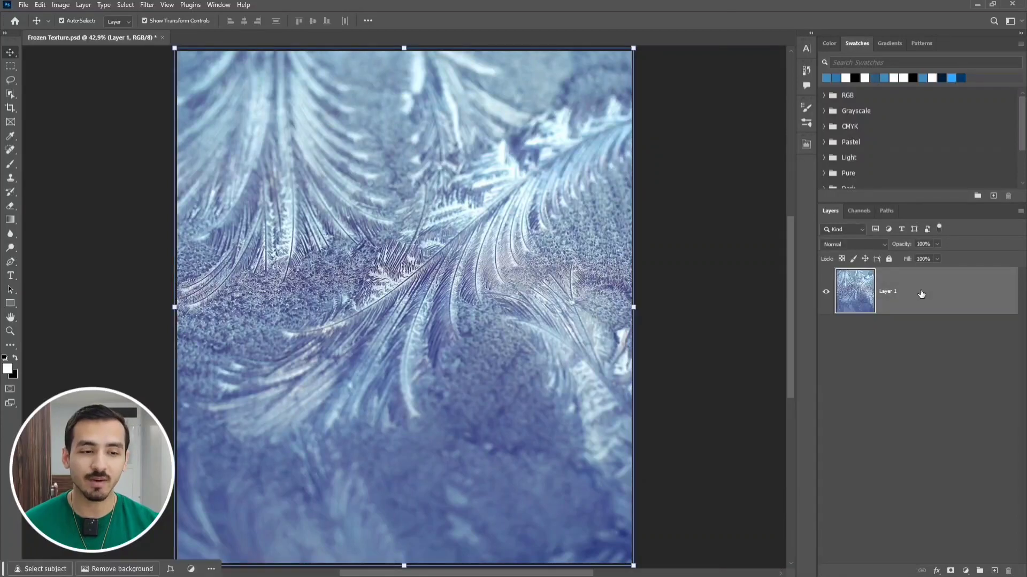
pyautogui.doubleClick(921, 294)
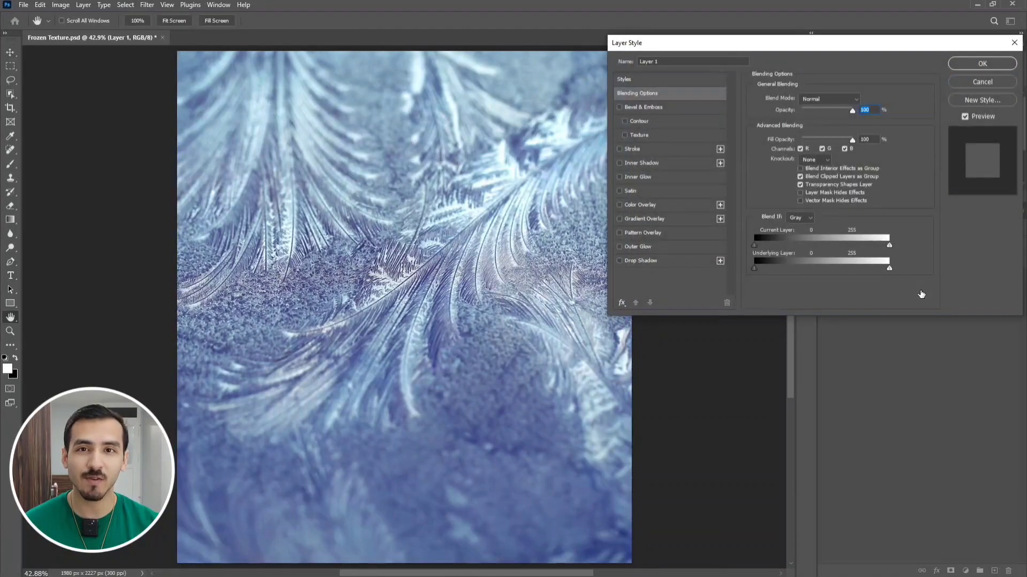
pyautogui.click(659, 205)
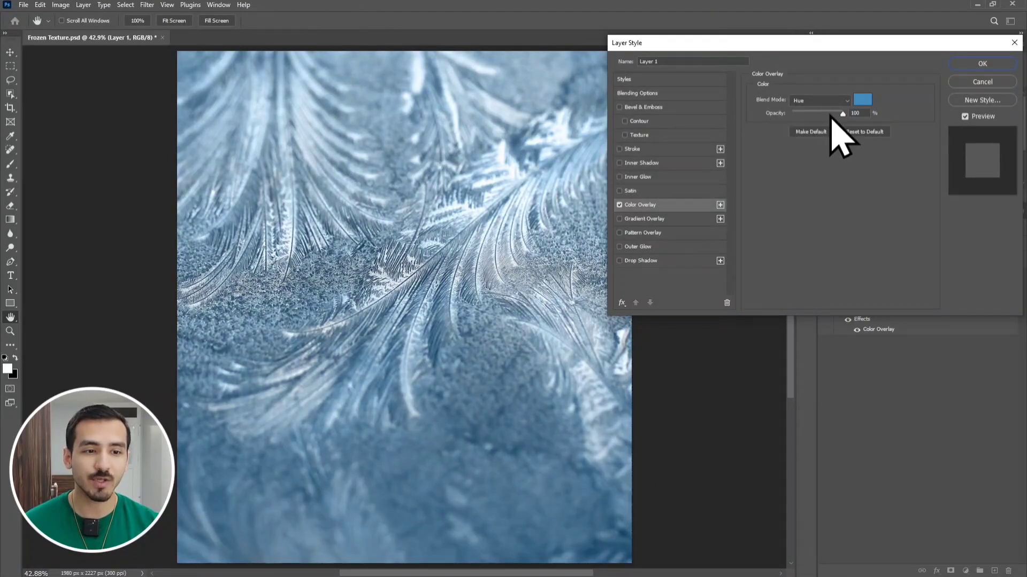
pyautogui.click(863, 99)
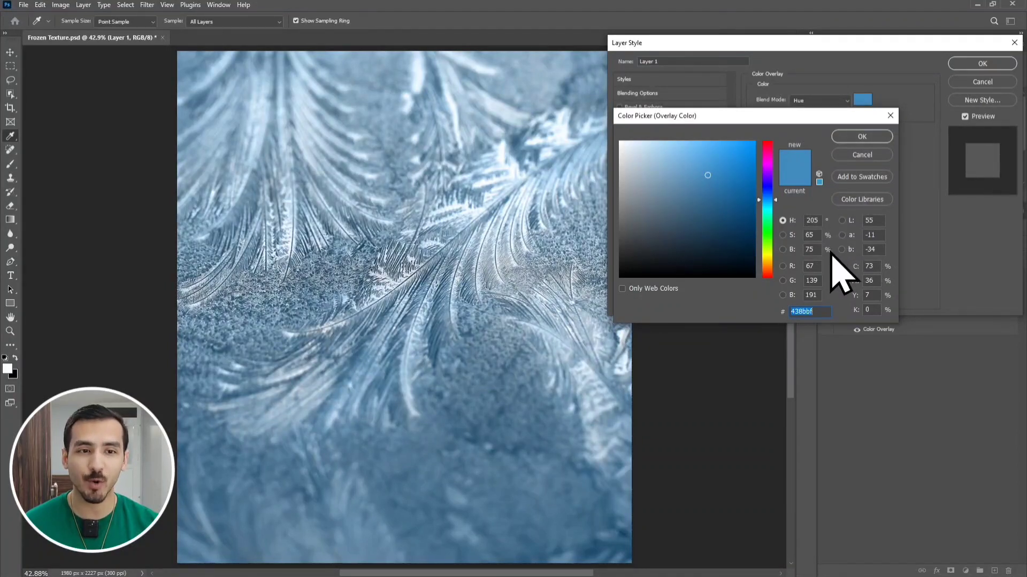
pyautogui.click(862, 138)
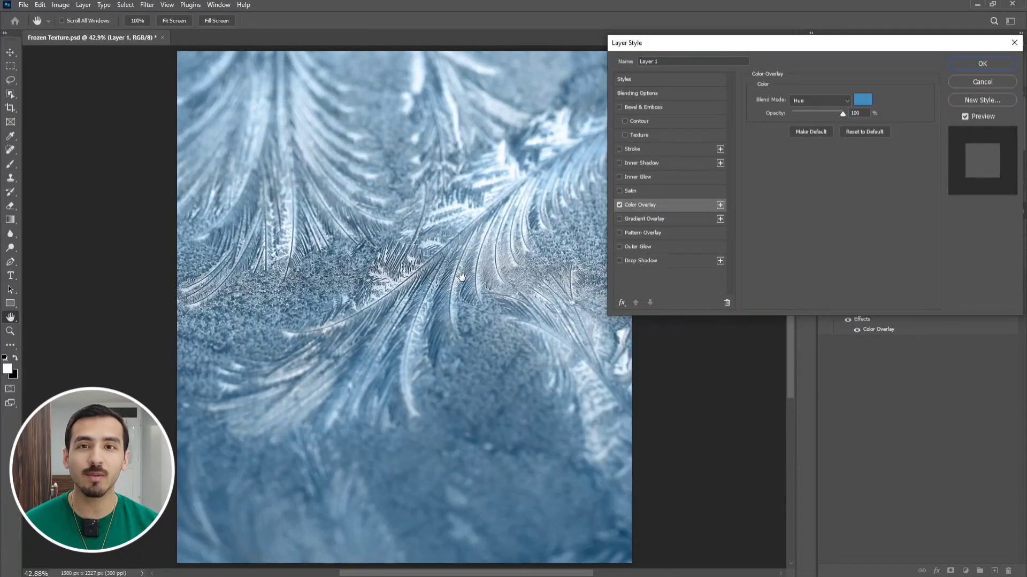
# Add a second Color Overlay in the same blue to the texture layer, set its blend mode to Color, and apply the layer style
pyautogui.click(720, 206)
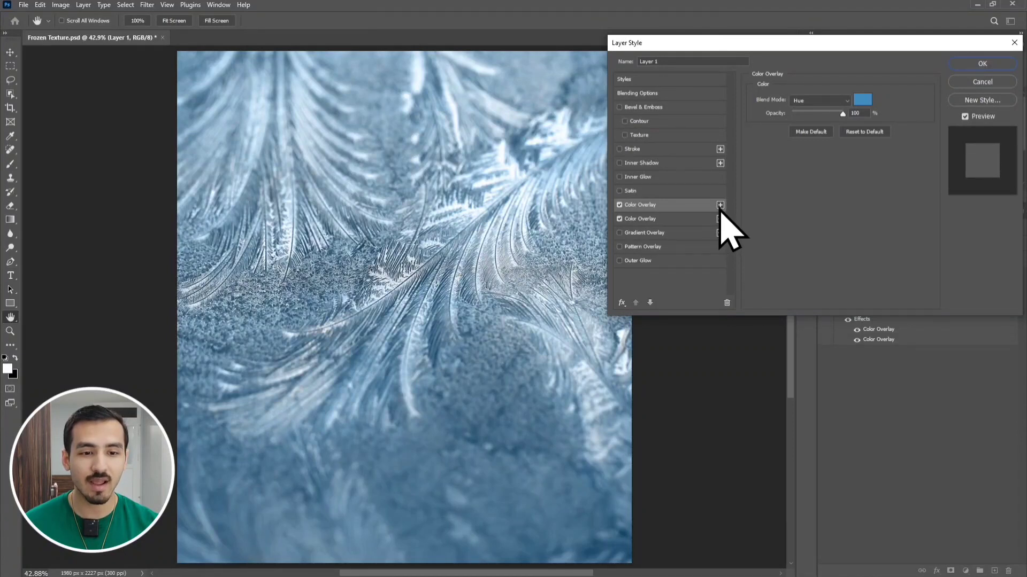
pyautogui.click(666, 223)
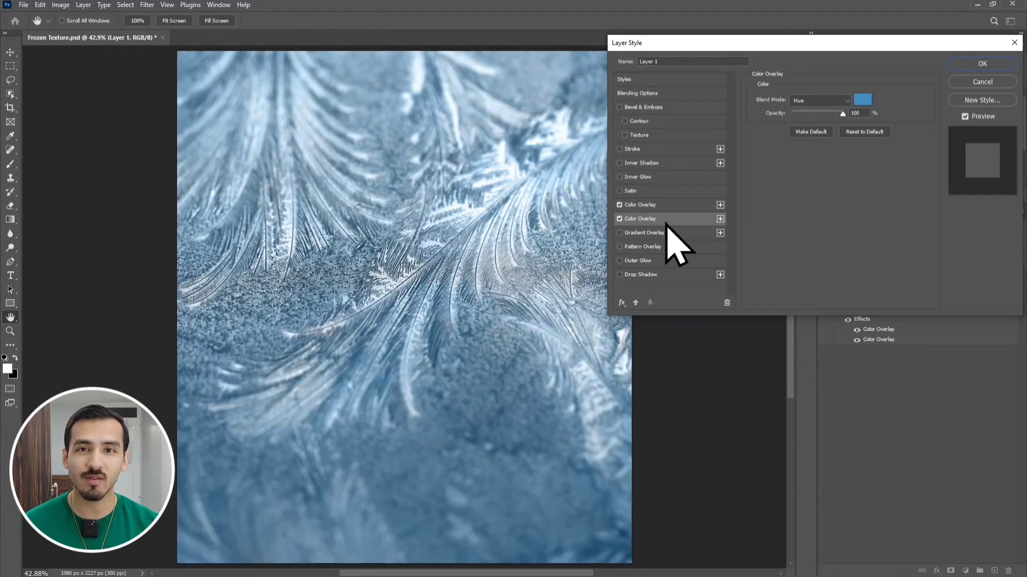
pyautogui.click(807, 102)
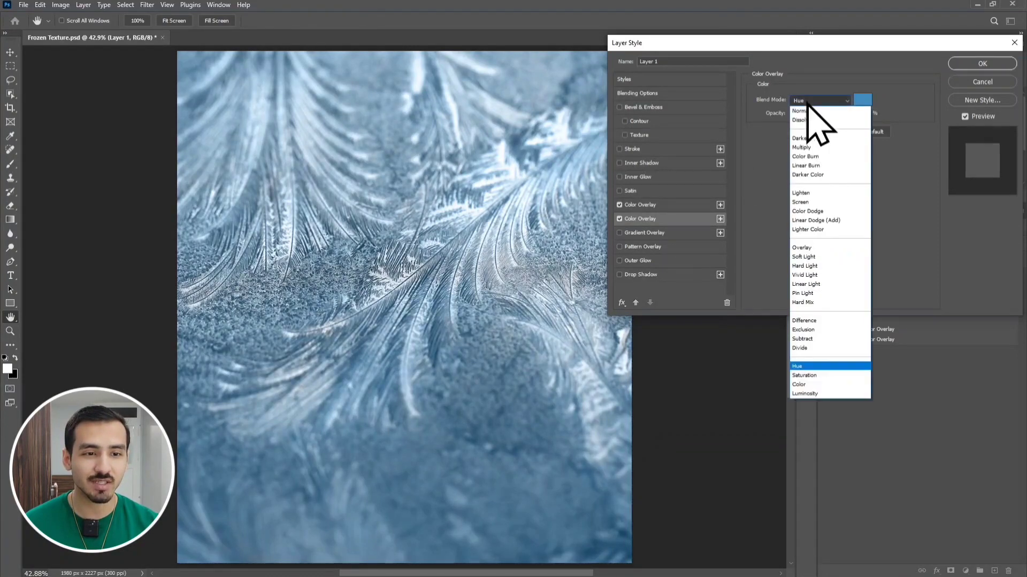
pyautogui.click(822, 384)
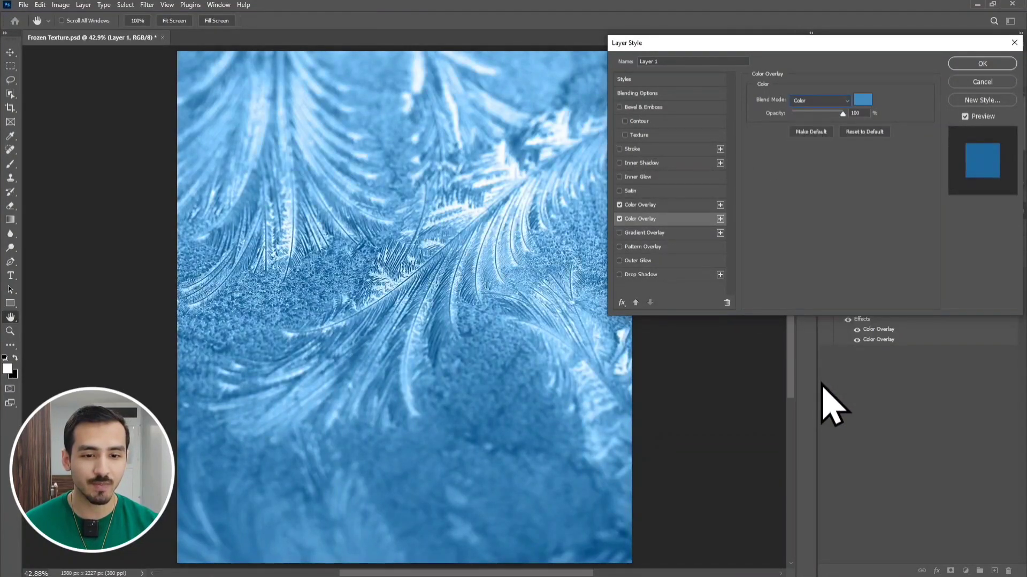
pyautogui.click(982, 63)
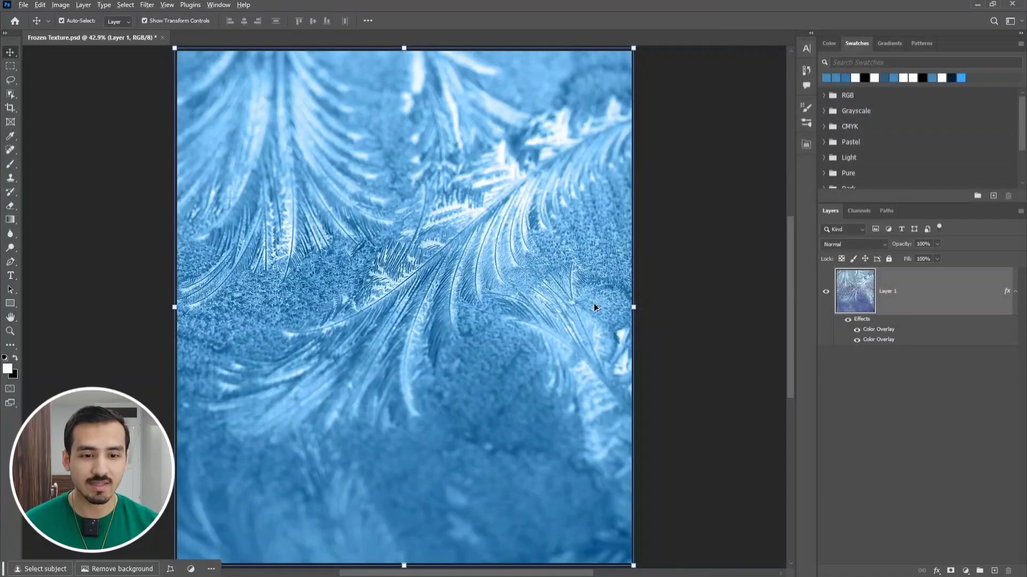
pyautogui.scroll(5, 596, 308)
pyautogui.moveTo(595, 216); pyautogui.dragTo(649, 273)
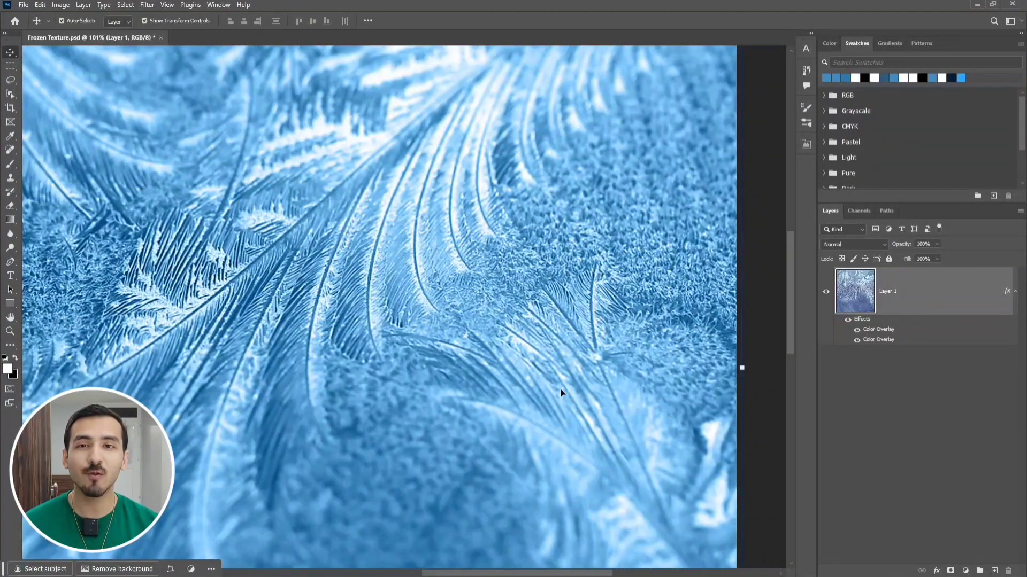
pyautogui.hotkey('ctrl', '0')
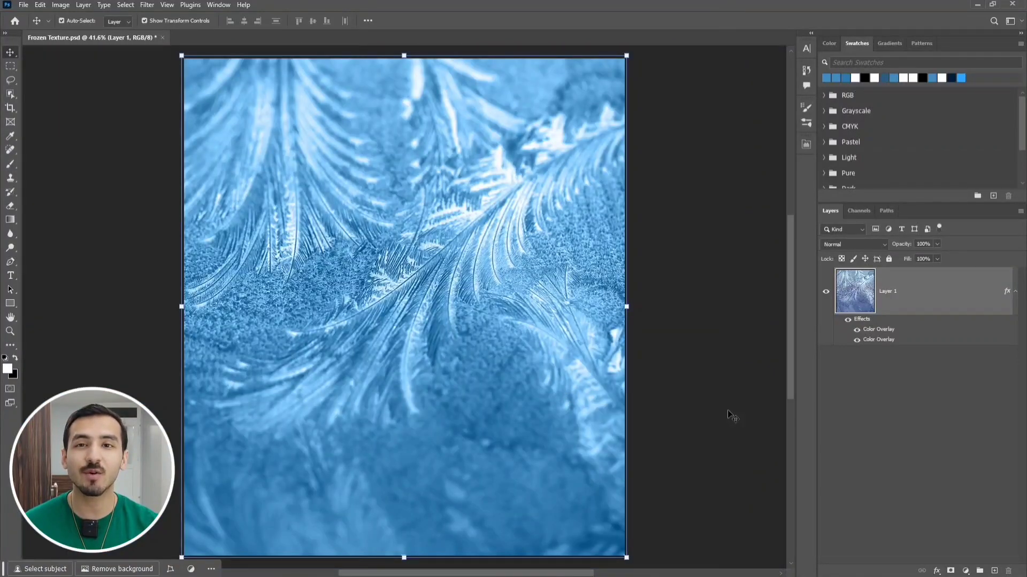
pyautogui.click(885, 402)
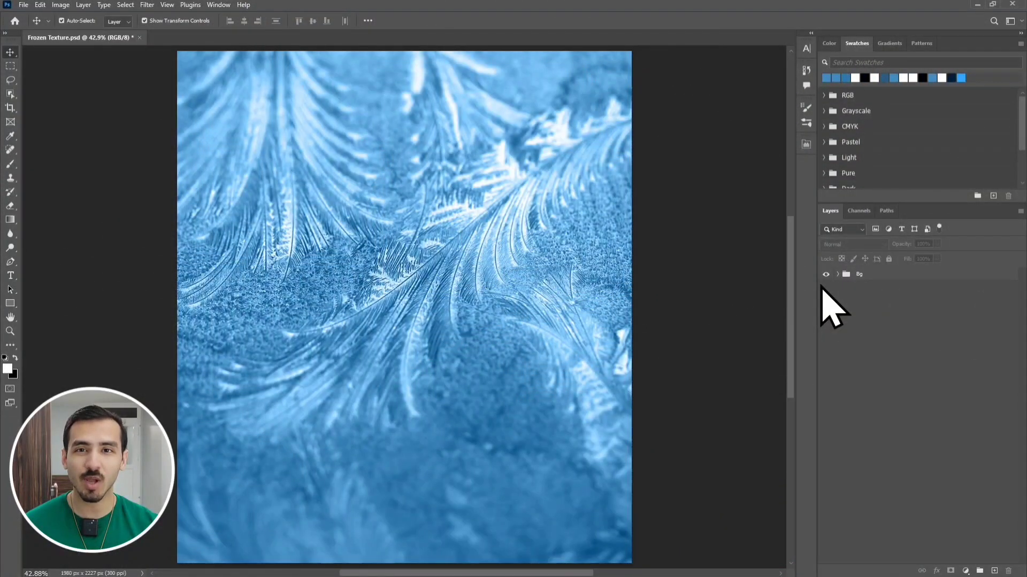
pyautogui.click(11, 277)
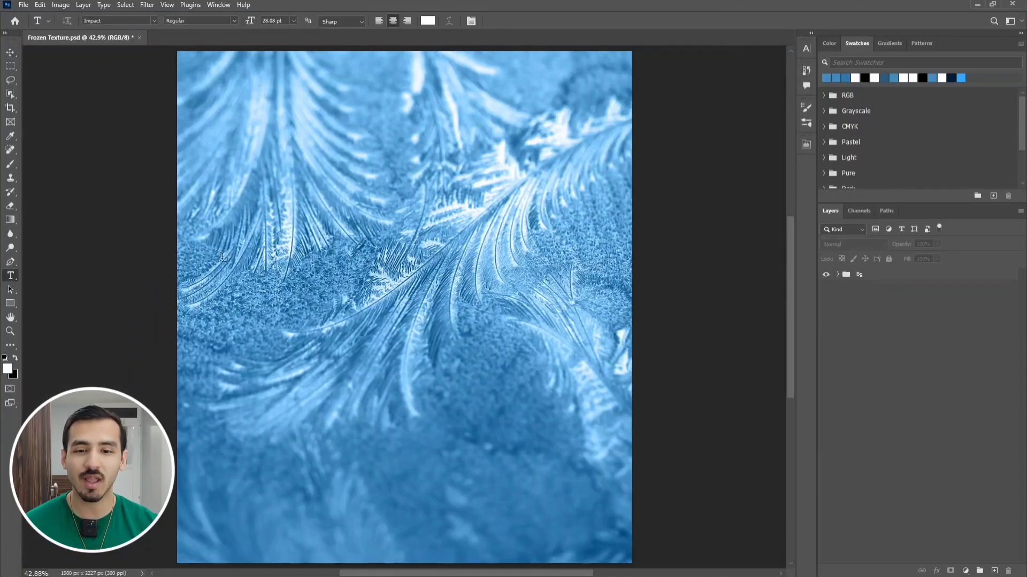
pyautogui.click(354, 250)
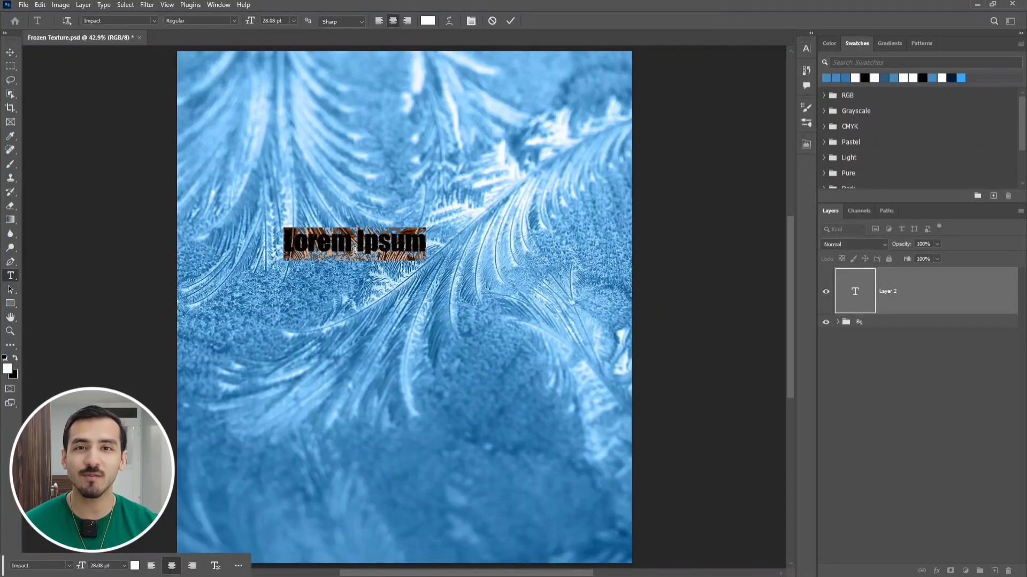
pyautogui.click(492, 21)
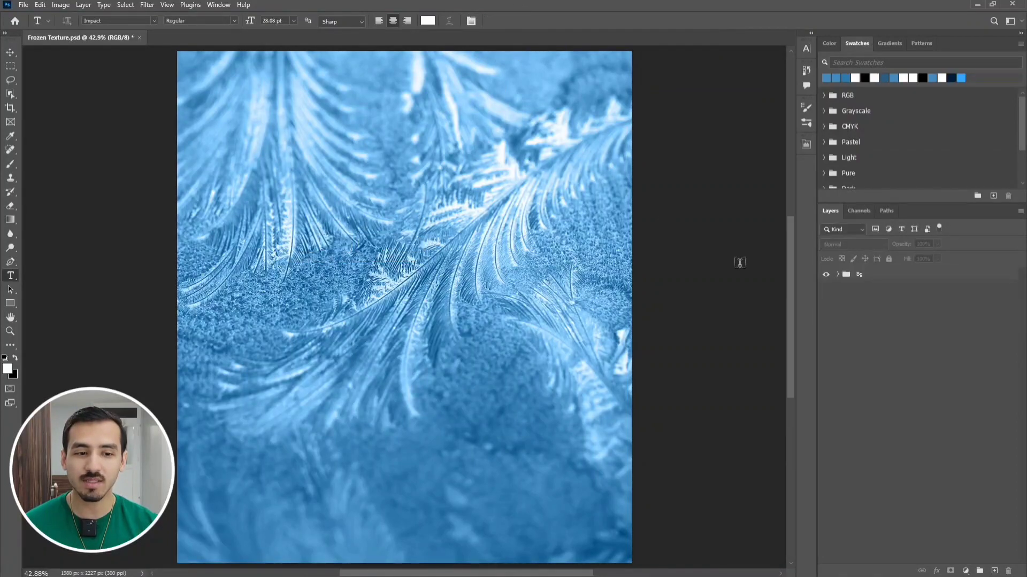
pyautogui.press('v')
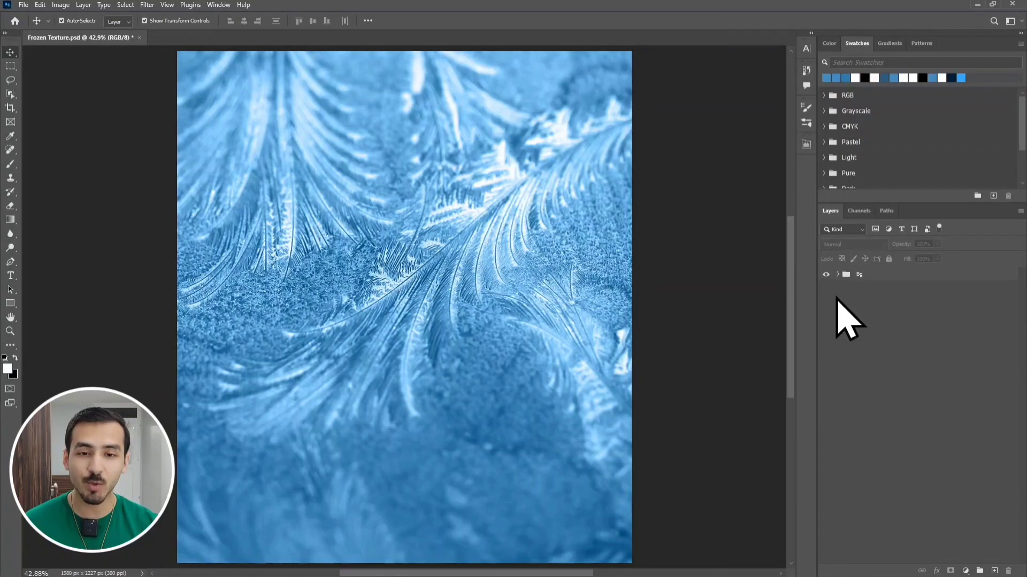
# Add the white text "Clan" in Impact near the middle of the canvas
pyautogui.press('t')
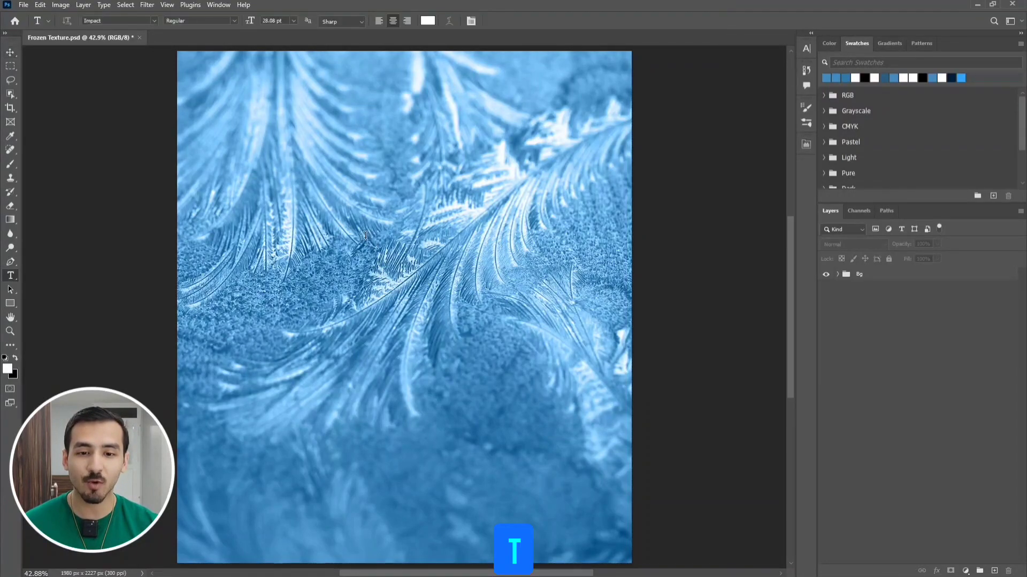
pyautogui.click(397, 291)
pyautogui.write('Clan')
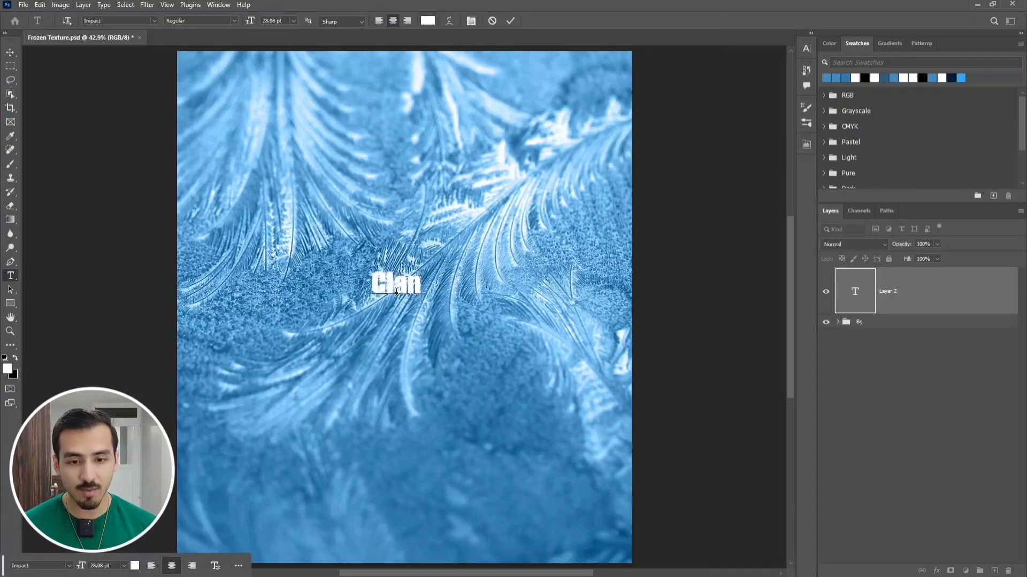
# Scale the Clan text to about 898% so it nearly spans the canvas width, and centre it on the canvas
pyautogui.hotkey('ctrl', 't')
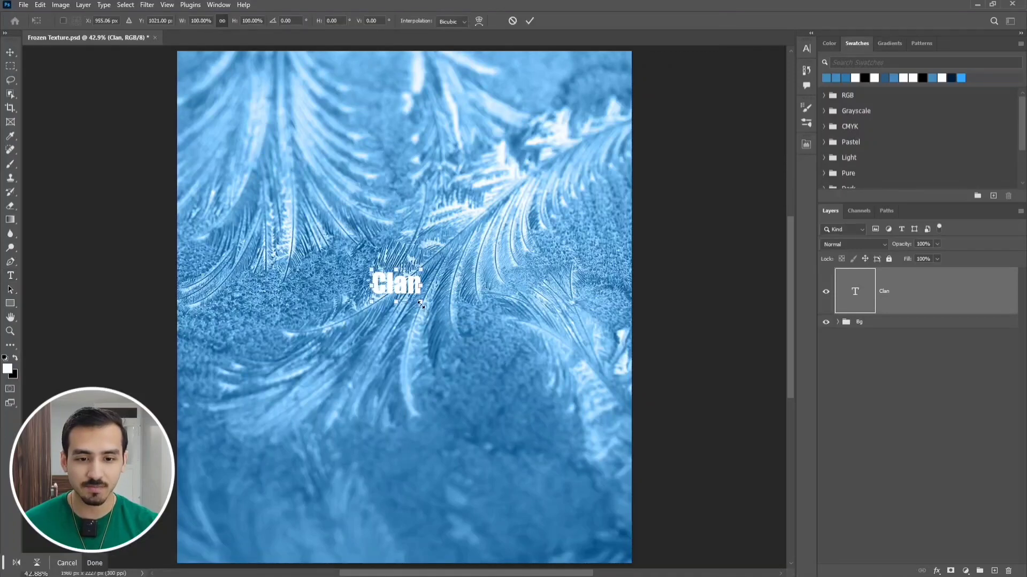
pyautogui.moveTo(421, 304); pyautogui.dragTo(593, 416)
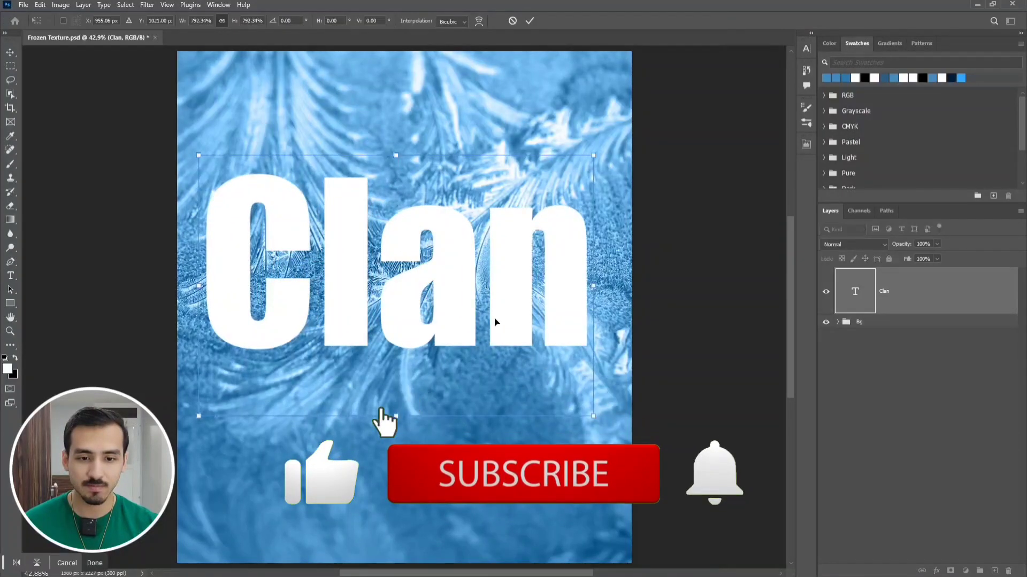
pyautogui.moveTo(495, 321); pyautogui.dragTo(503, 342)
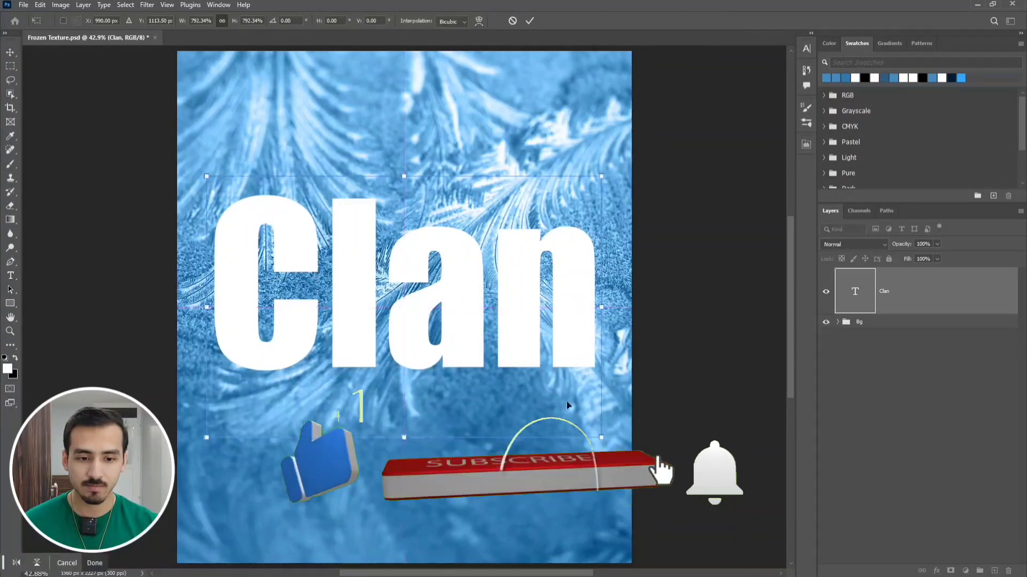
pyautogui.moveTo(601, 437); pyautogui.dragTo(629, 455)
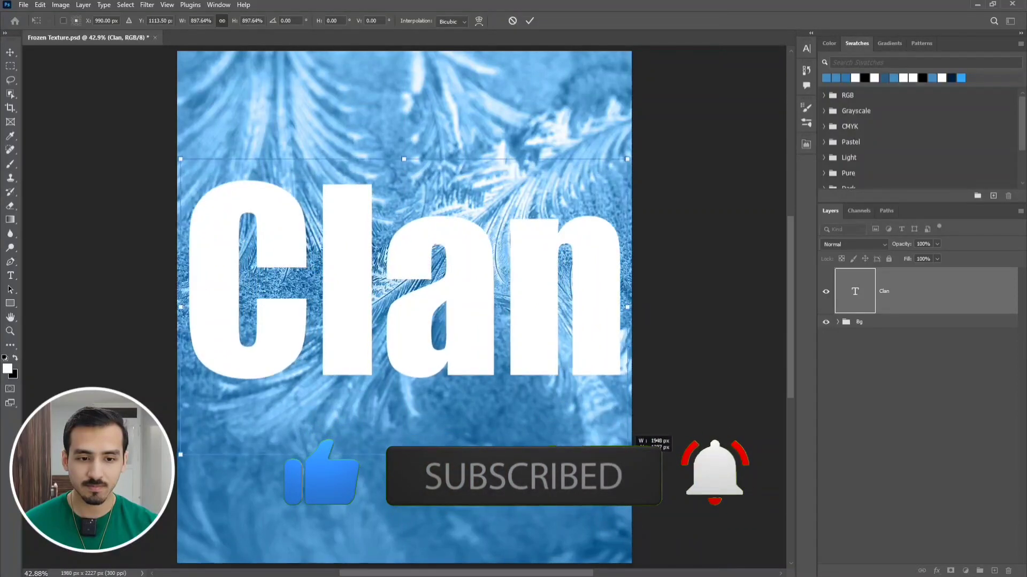
pyautogui.press('Return')
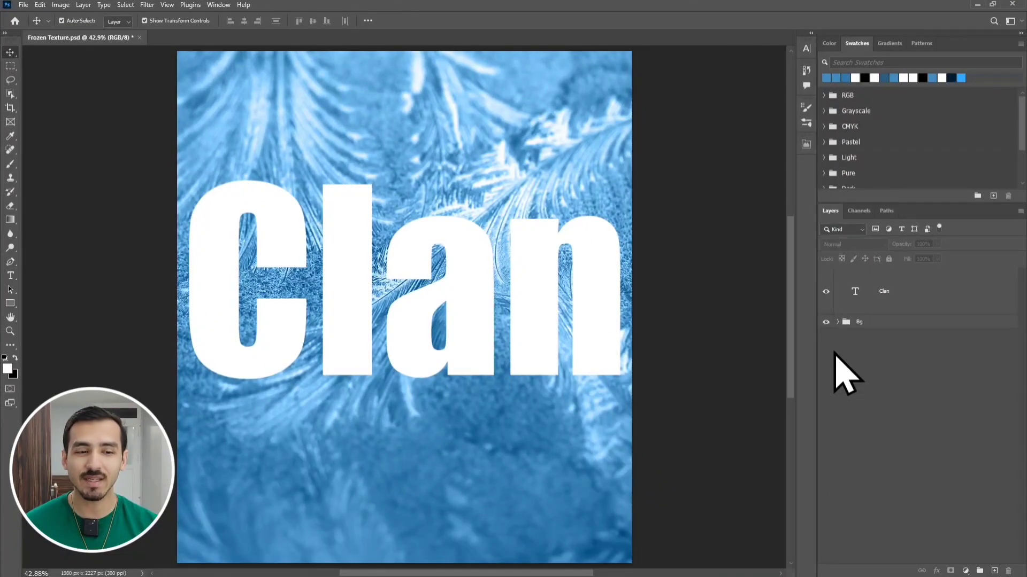
# Duplicate the Clan text layer and merge the copy with a new empty layer
pyautogui.click(896, 301)
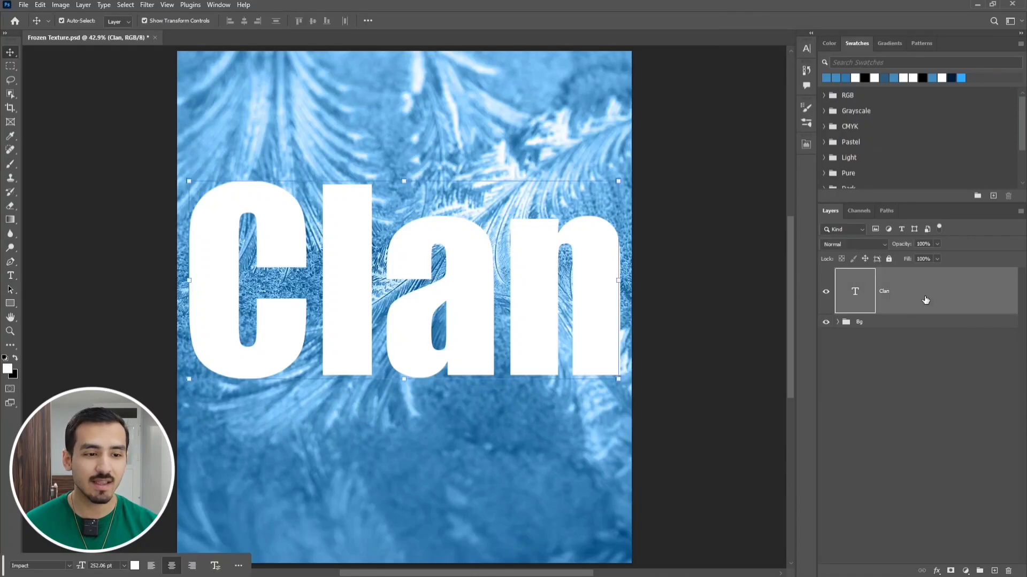
pyautogui.moveTo(925, 301); pyautogui.dragTo(993, 571)
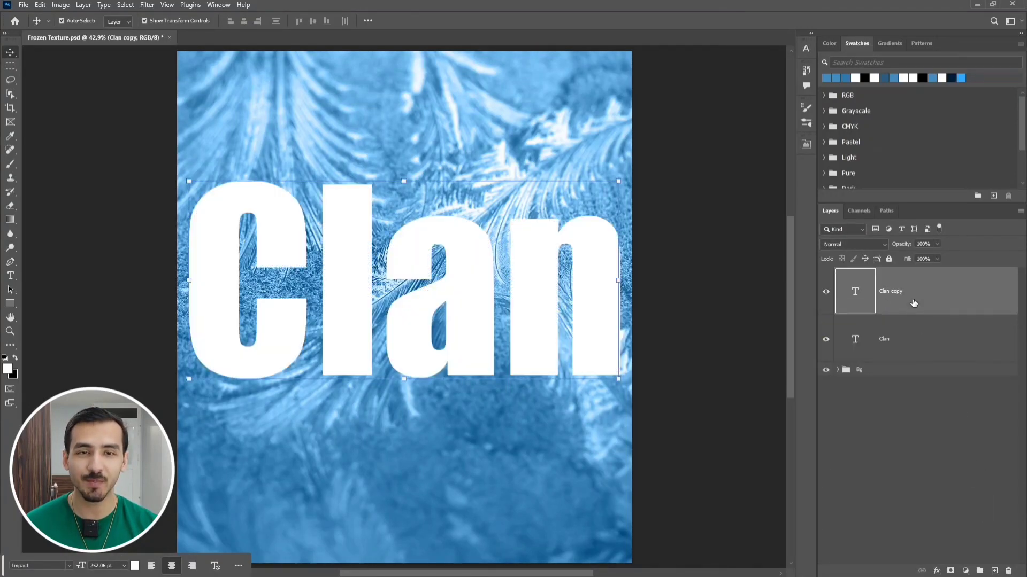
pyautogui.click(995, 570)
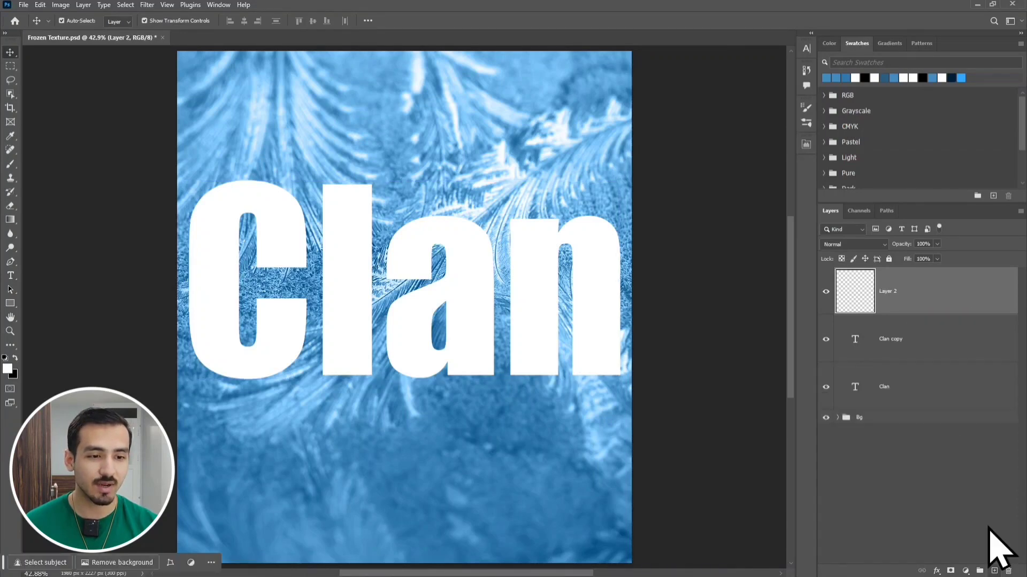
pyautogui.keyDown('ctrl'); pyautogui.click(947, 328); pyautogui.keyUp('ctrl')
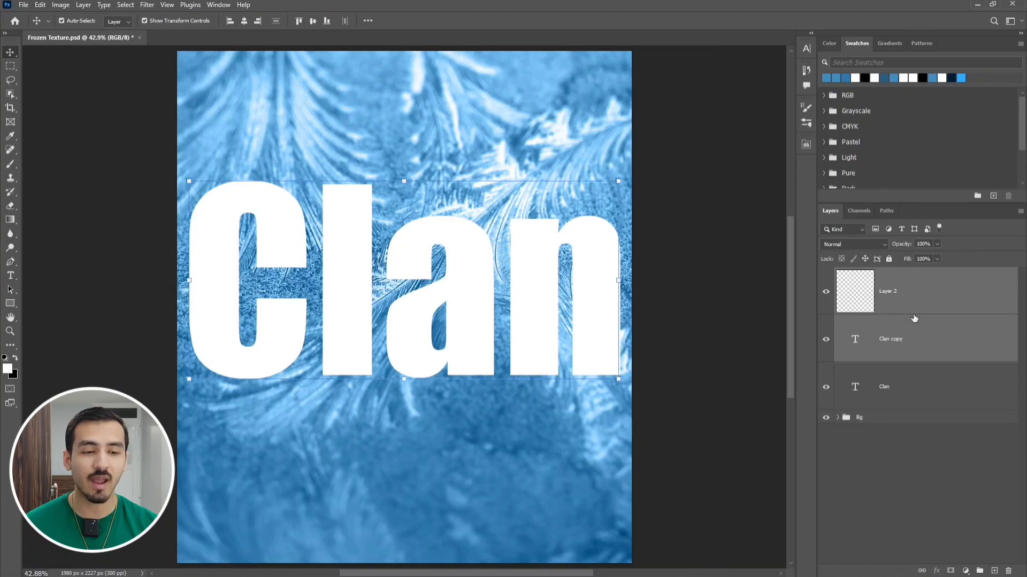
pyautogui.rightClick(920, 298)
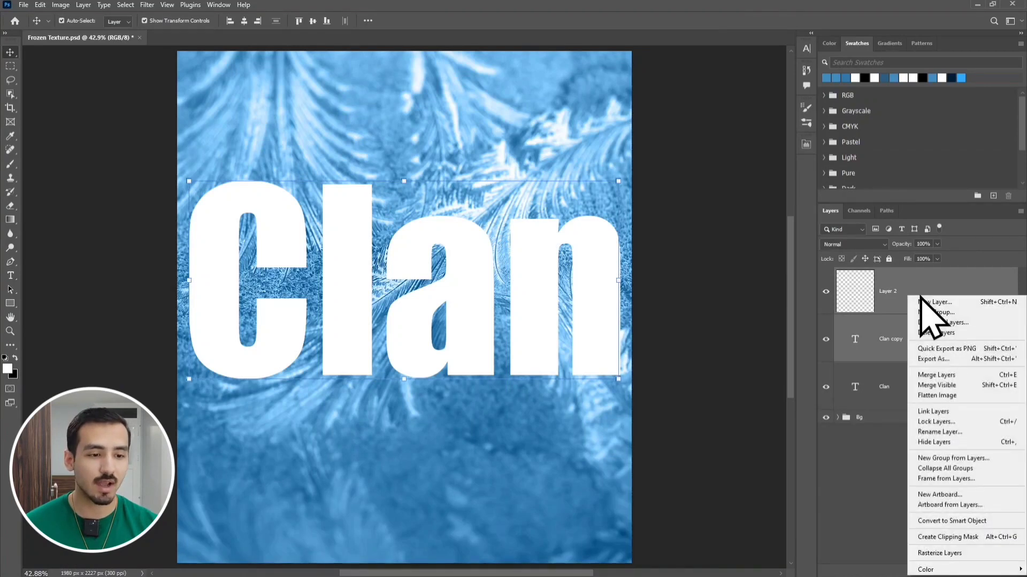
pyautogui.click(956, 376)
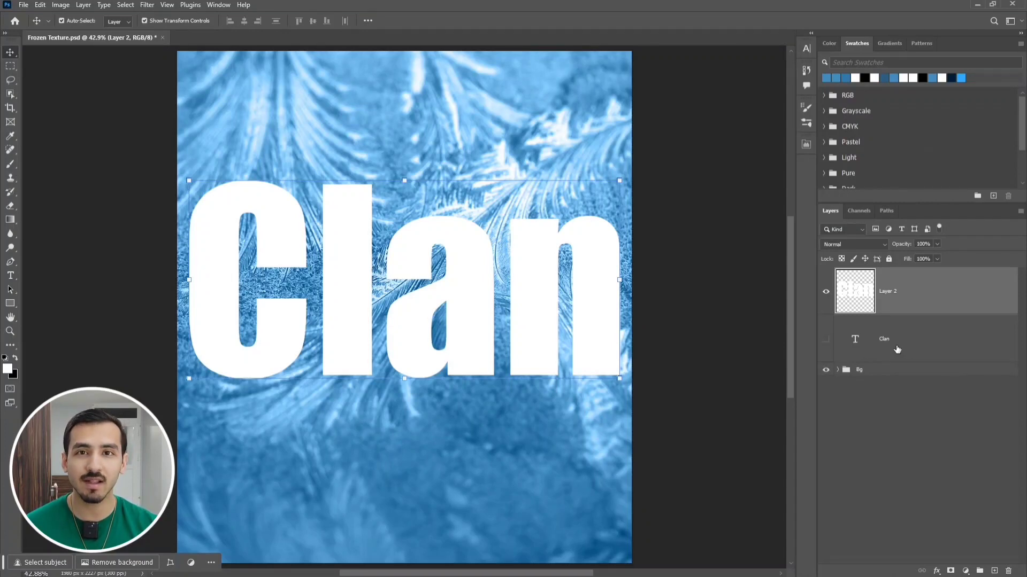
# Apply the Wind filter to the merged Clan layer with the Wind method and direction From the Right
pyautogui.click(147, 5)
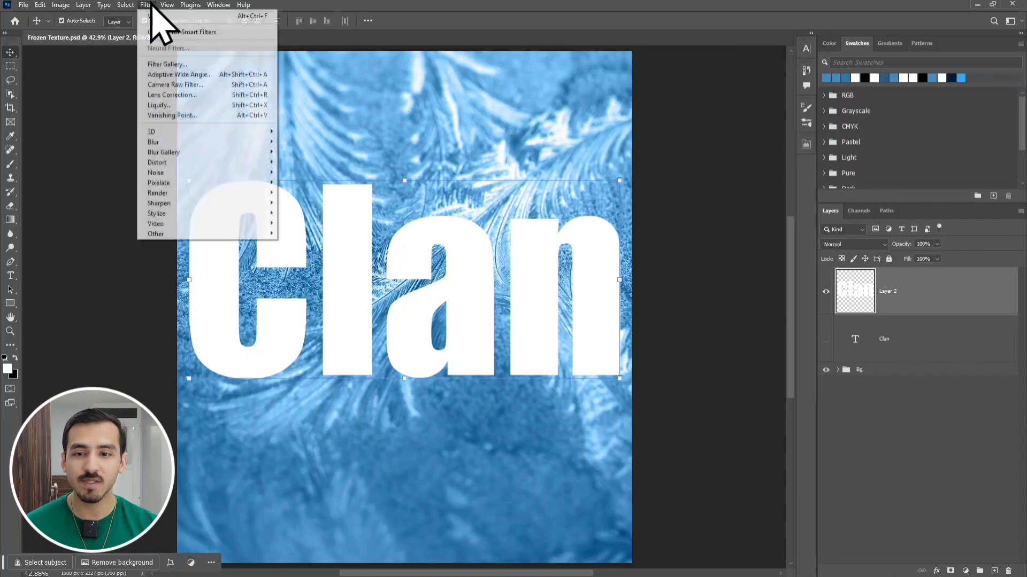
pyautogui.moveTo(273, 214)
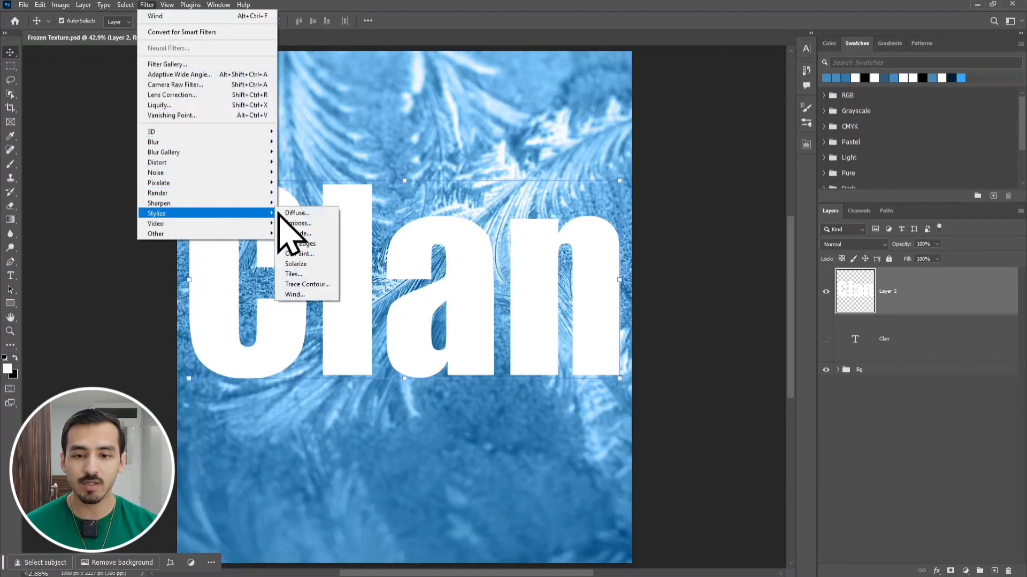
pyautogui.click(313, 294)
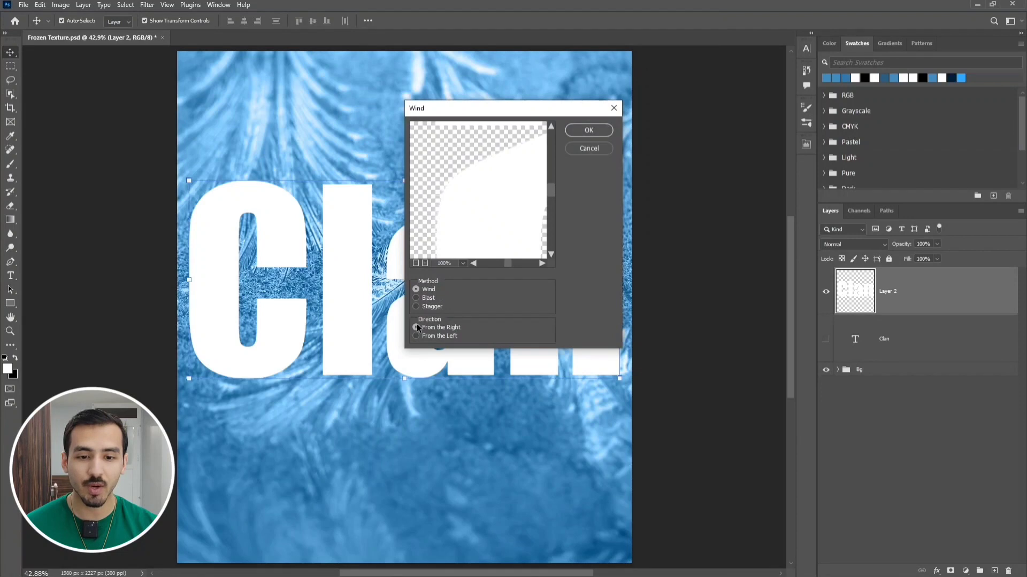
pyautogui.click(588, 130)
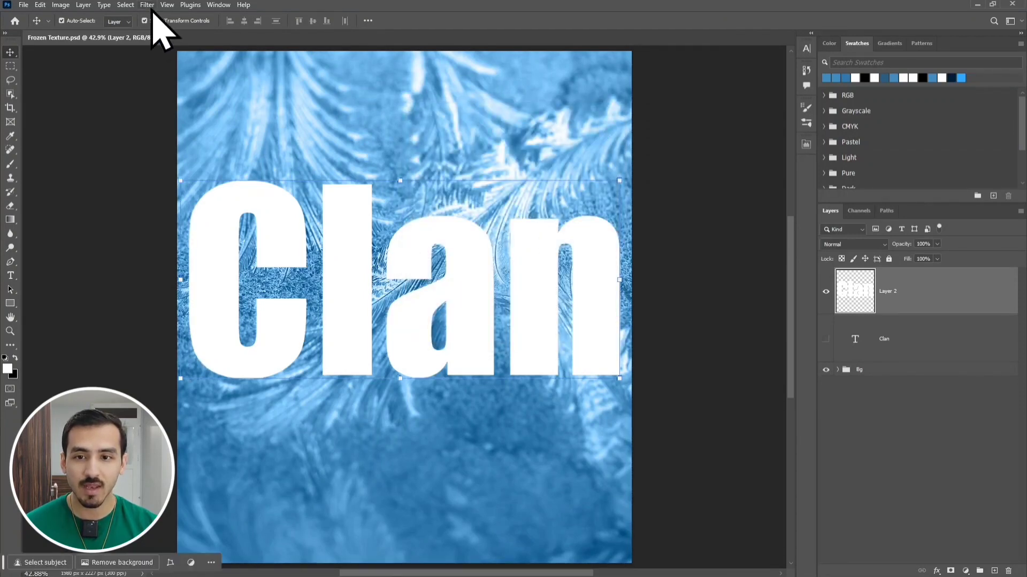
# Repeat the Wind filter two more times on the merged Clan layer to strengthen the streaks
pyautogui.click(148, 6)
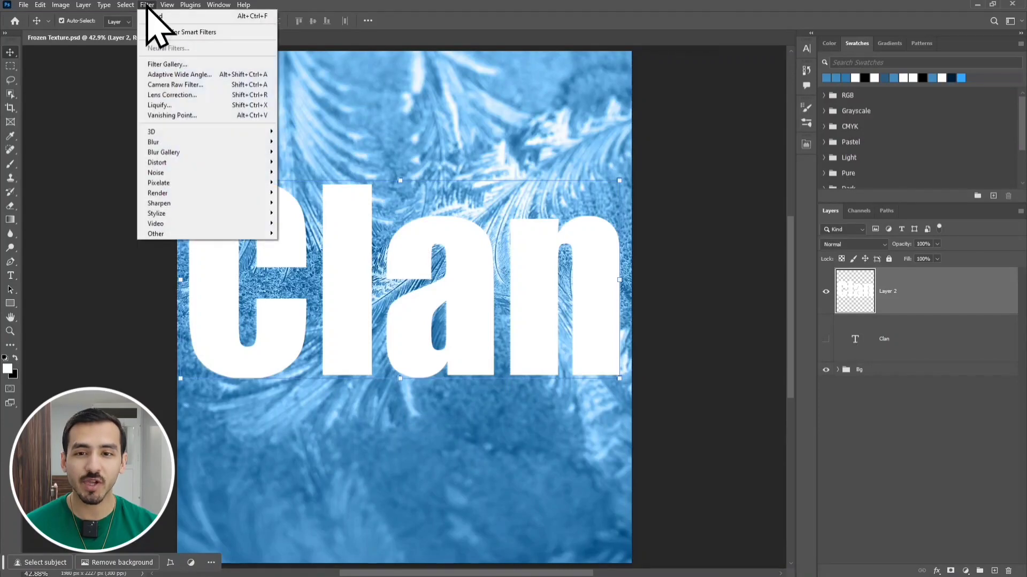
pyautogui.click(172, 18)
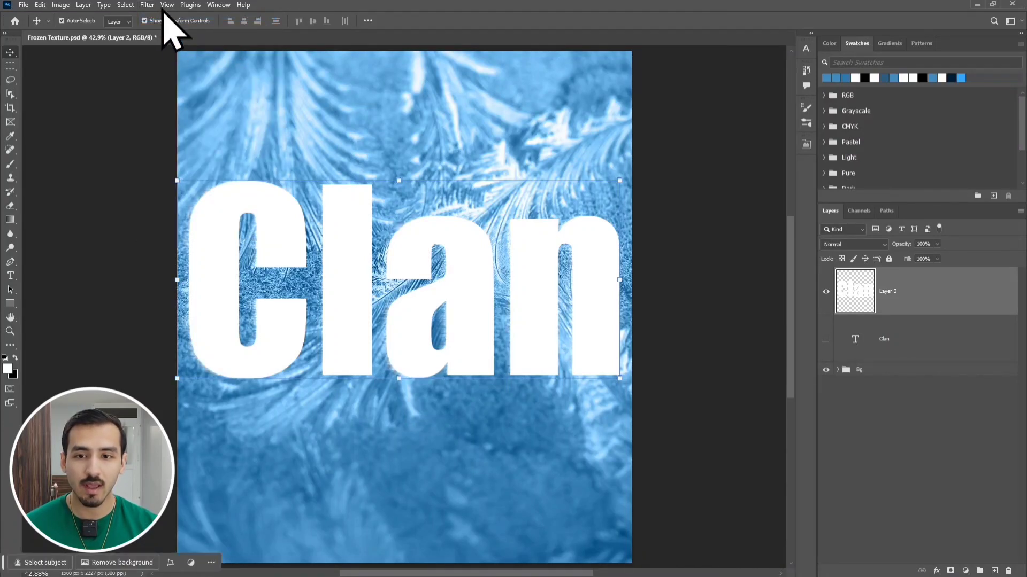
pyautogui.click(151, 6)
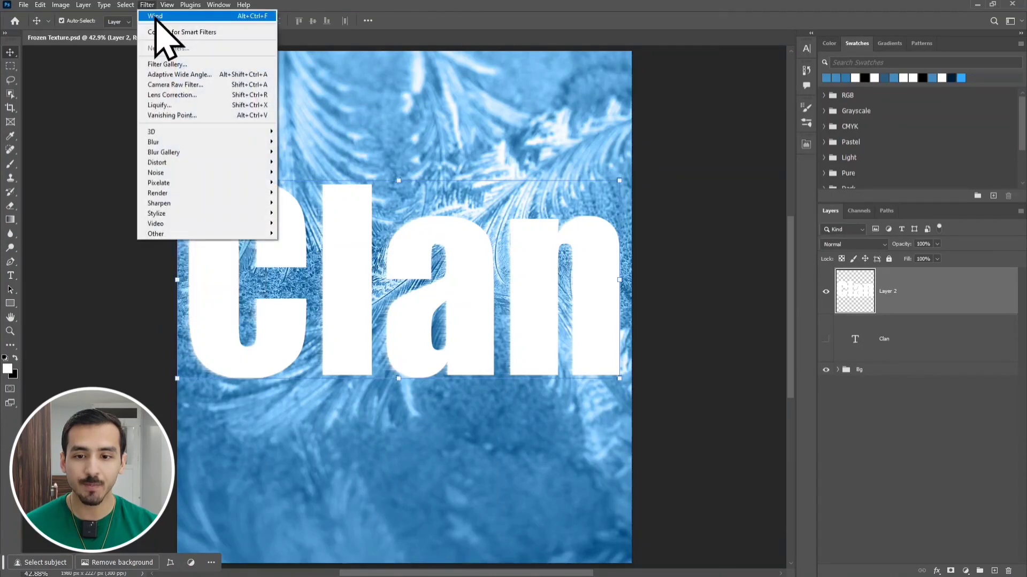
pyautogui.click(160, 17)
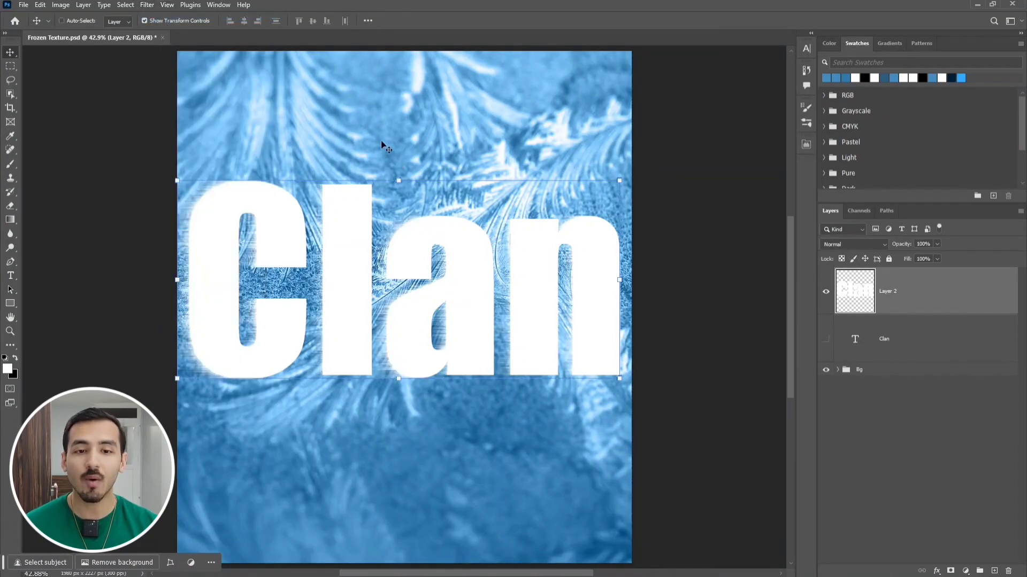
# Rotate the merged Clan layer 45° clockwise and reapply the Wind filter at that angle
pyautogui.moveTo(665, 218); pyautogui.dragTo(607, 409)
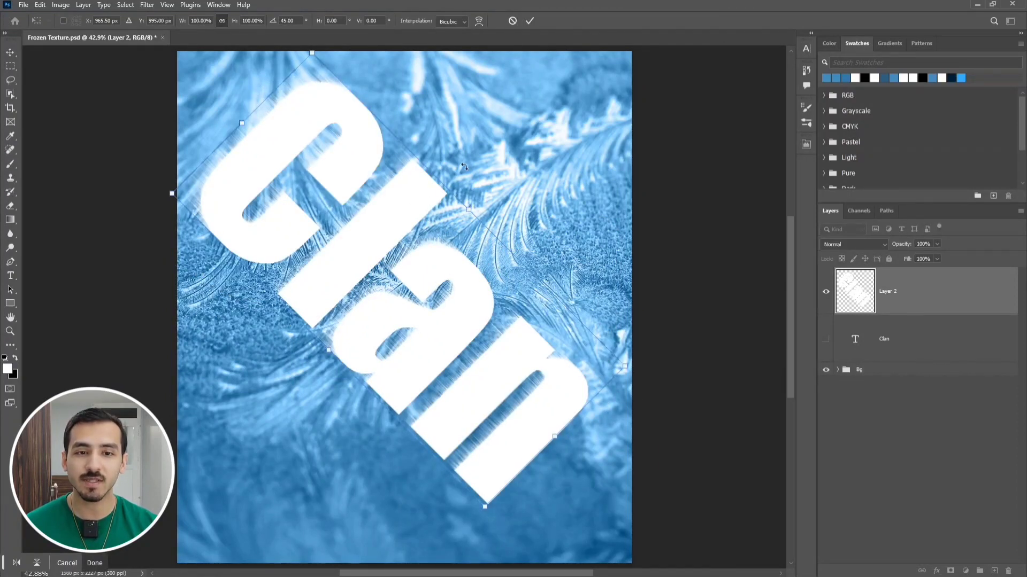
pyautogui.click(530, 20)
pyautogui.click(147, 5)
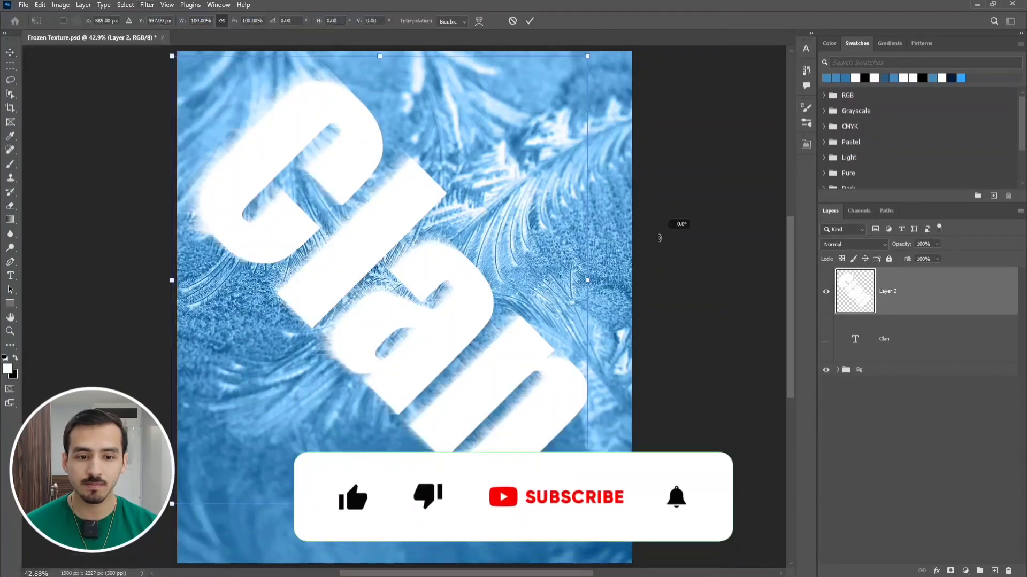
# Rotate the merged Clan layer further clockwise until the word runs vertically, and repeat the Wind filter twice
pyautogui.moveTo(659, 238); pyautogui.dragTo(608, 443)
pyautogui.click(529, 20)
pyautogui.click(147, 4)
pyautogui.click(151, 15)
pyautogui.click(148, 5)
pyautogui.click(150, 15)
# Rotate the merged Clan layer another 30° clockwise and run the Wind filter two more times
pyautogui.hotkey('ctrl', 't')
pyautogui.moveTo(313, 48); pyautogui.dragTo(438, 47)
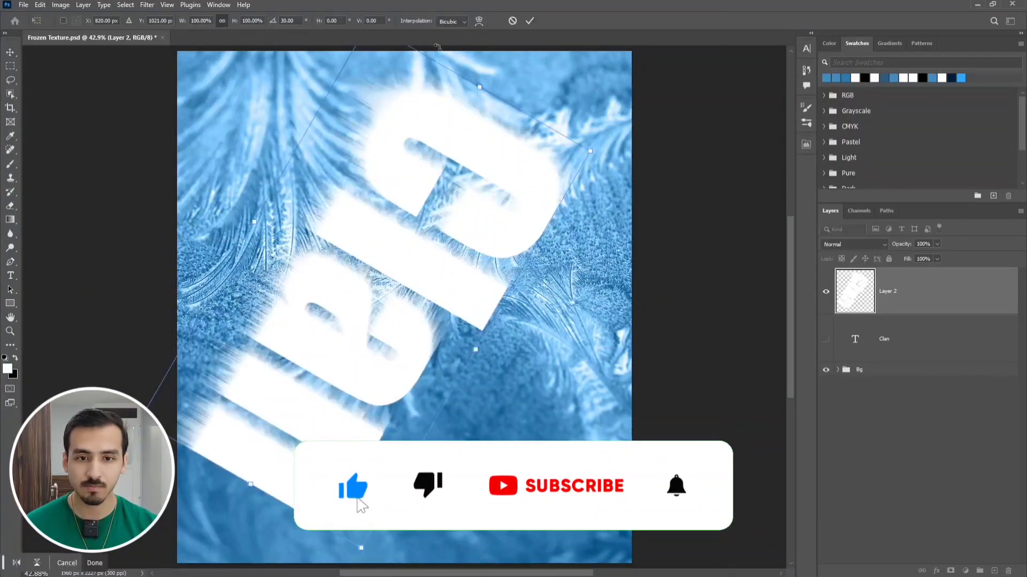
pyautogui.click(529, 20)
pyautogui.click(147, 4)
pyautogui.click(151, 16)
pyautogui.click(147, 5)
pyautogui.click(151, 15)
# Rotate the merged Clan layer another 60° so the word is upside down, and reapply the Wind filter twice
pyautogui.hotkey('ctrl', 't')
pyautogui.moveTo(689, 178); pyautogui.dragTo(700, 406)
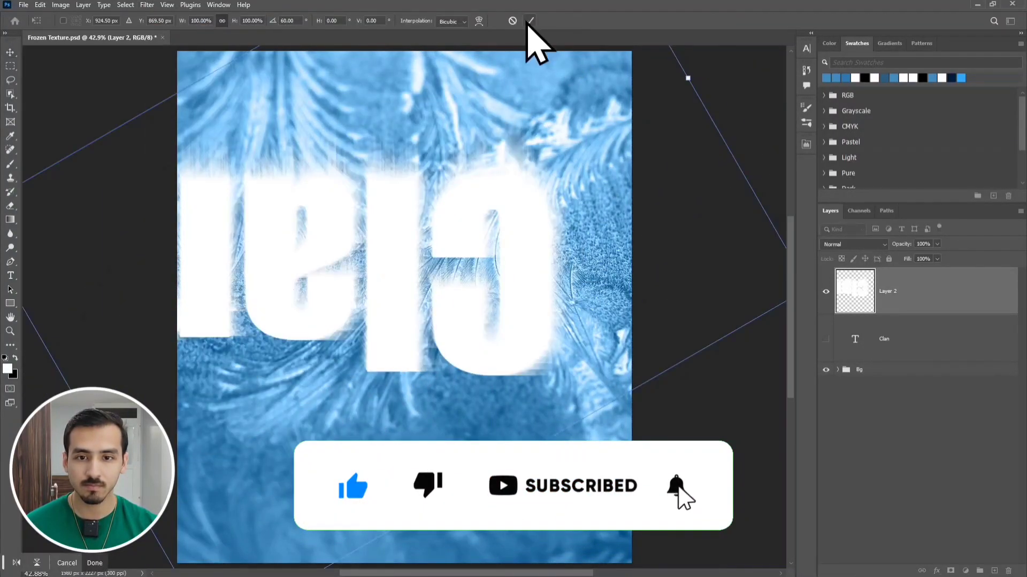
pyautogui.click(529, 21)
pyautogui.click(147, 5)
pyautogui.click(151, 16)
pyautogui.click(147, 5)
pyautogui.click(151, 15)
# Undo the last two actions, rotate the merged Clan layer 90° clockwise, and reapply the Wind filter
pyautogui.hotkey('ctrl', 'z')
pyautogui.hotkey('ctrl', 'z')
pyautogui.hotkey('ctrl', 't')
pyautogui.moveTo(663, 91); pyautogui.dragTo(530, 440)
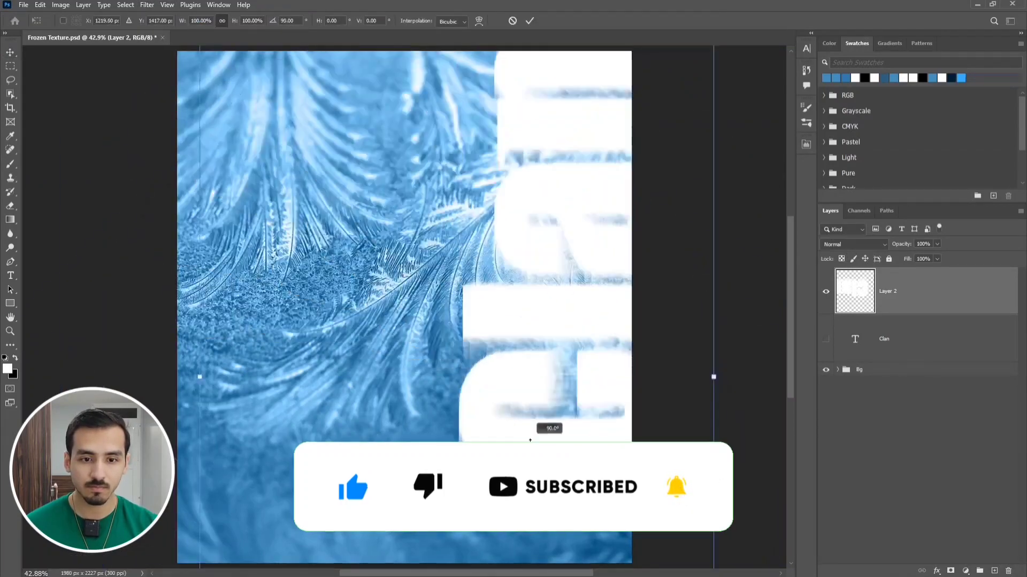
pyautogui.click(530, 20)
pyautogui.click(147, 4)
pyautogui.click(151, 15)
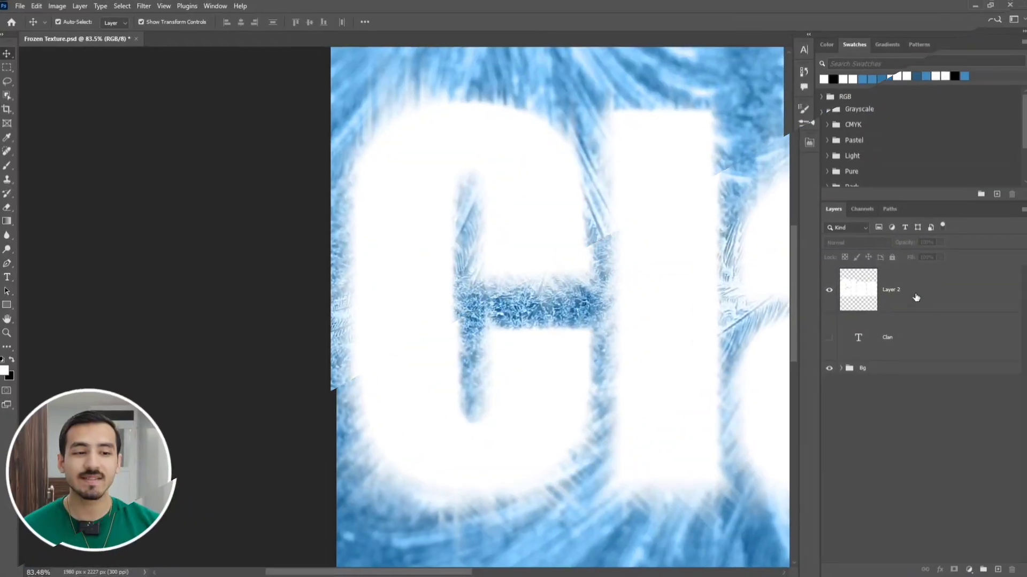
# Open the layer style settings of the wind-filtered Clan layer and set its Fill Opacity to 0%
pyautogui.click(921, 288)
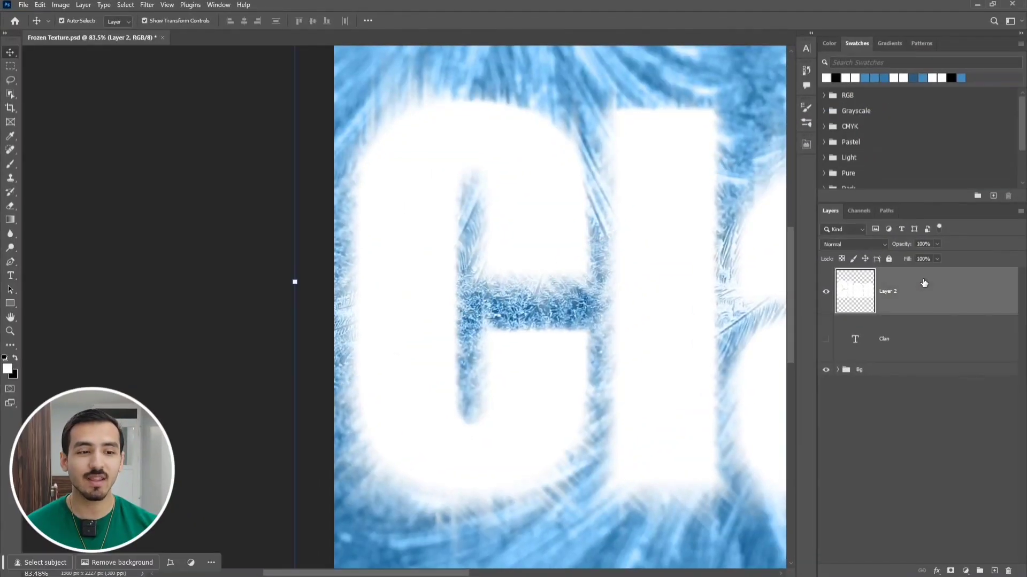
pyautogui.doubleClick(923, 283)
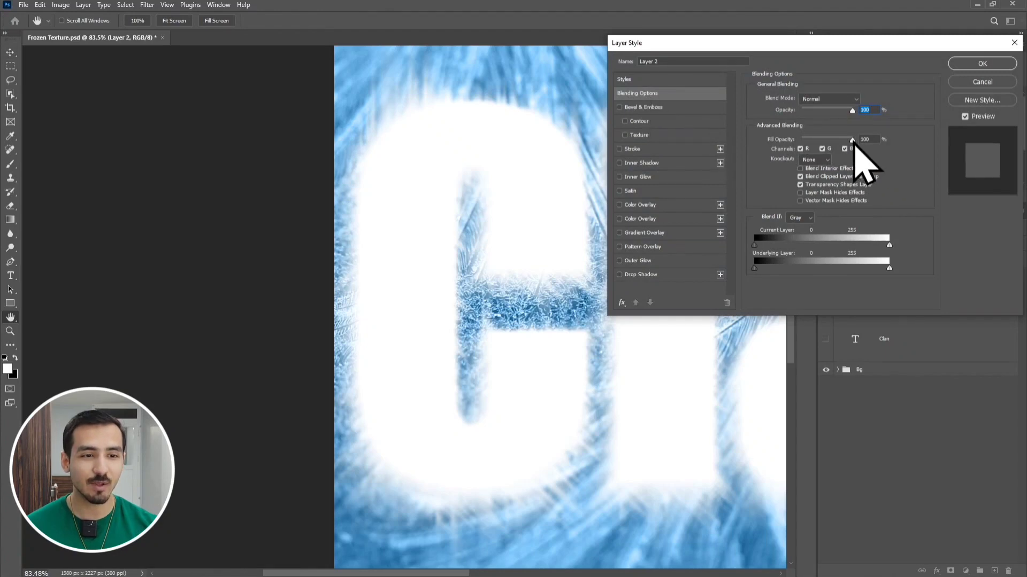
pyautogui.moveTo(853, 140); pyautogui.dragTo(800, 151)
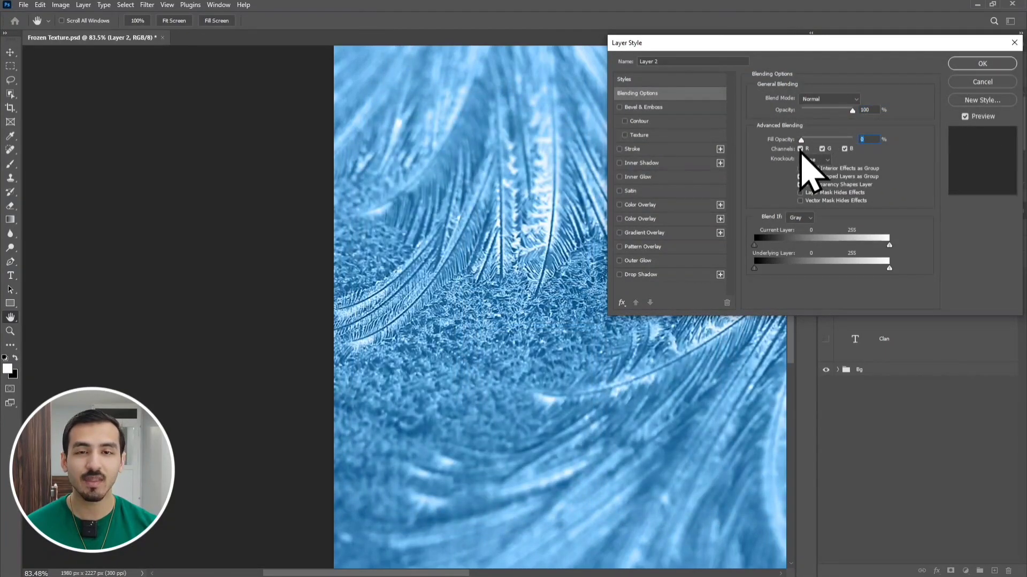
# Add a Bevel & Emboss effect with a 120° shading angle to the wind-filtered layer, then apply the style and deselect the layer
pyautogui.click(641, 108)
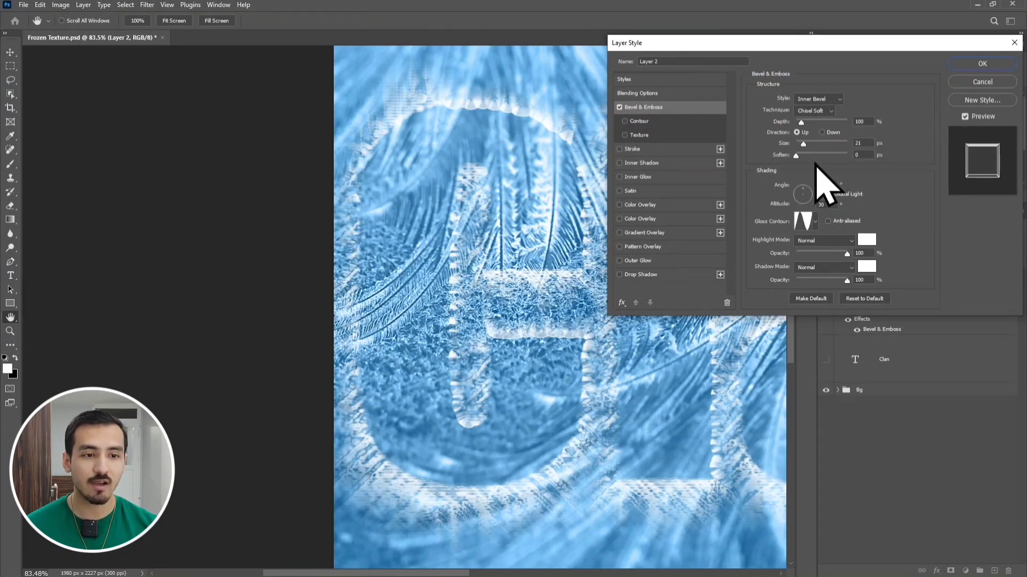
pyautogui.click(835, 184)
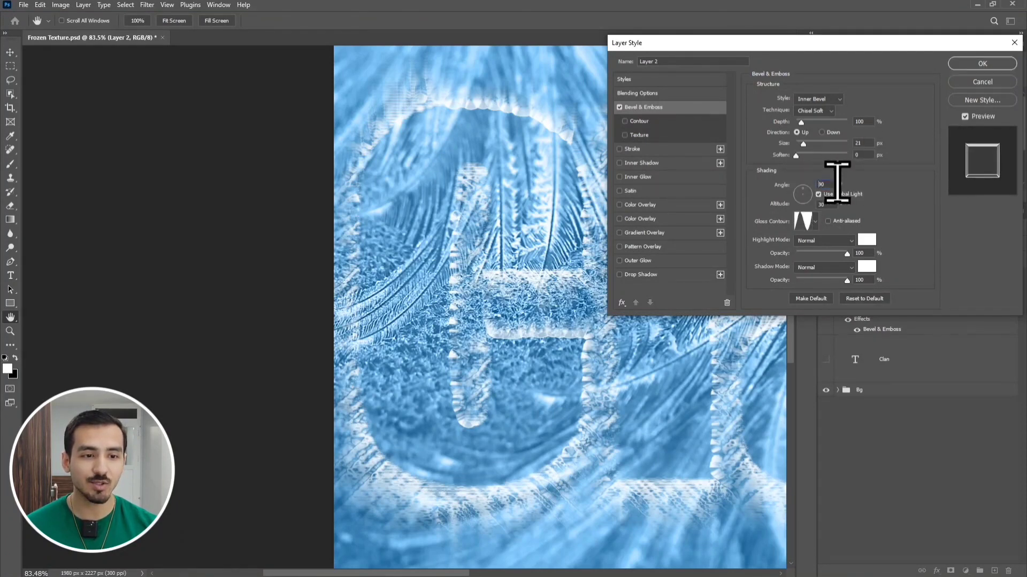
pyautogui.write('120')
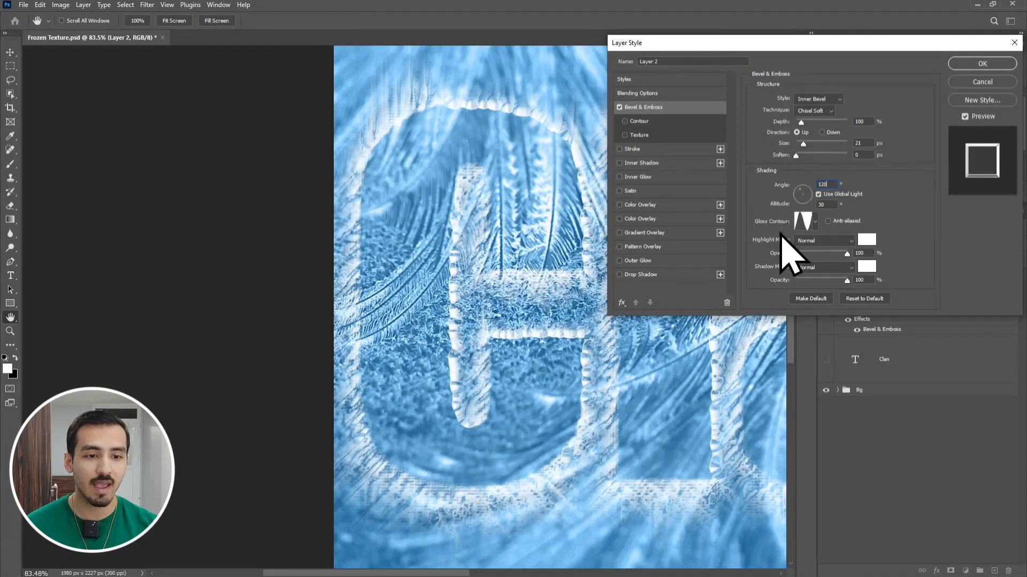
pyautogui.click(814, 221)
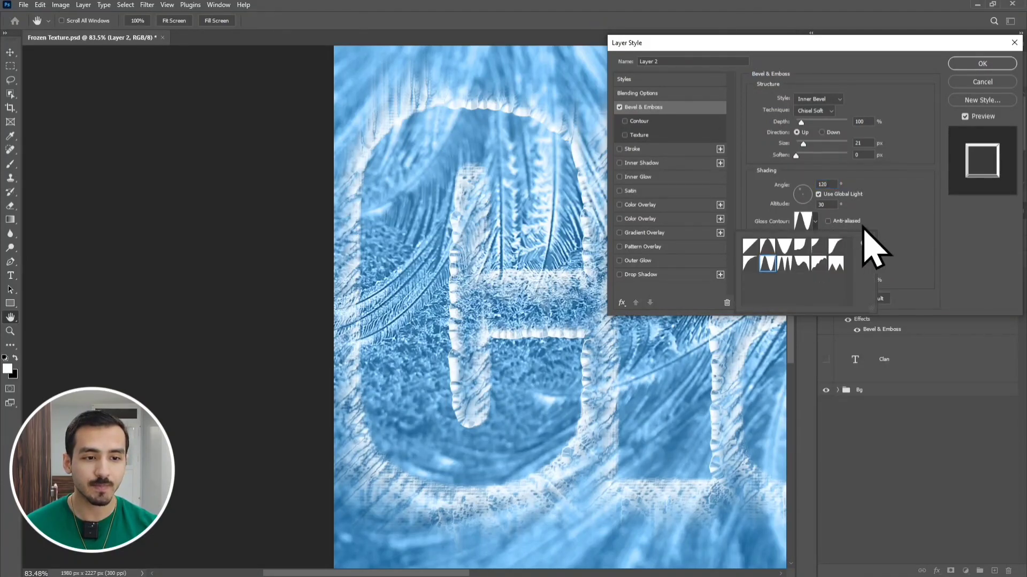
pyautogui.click(888, 234)
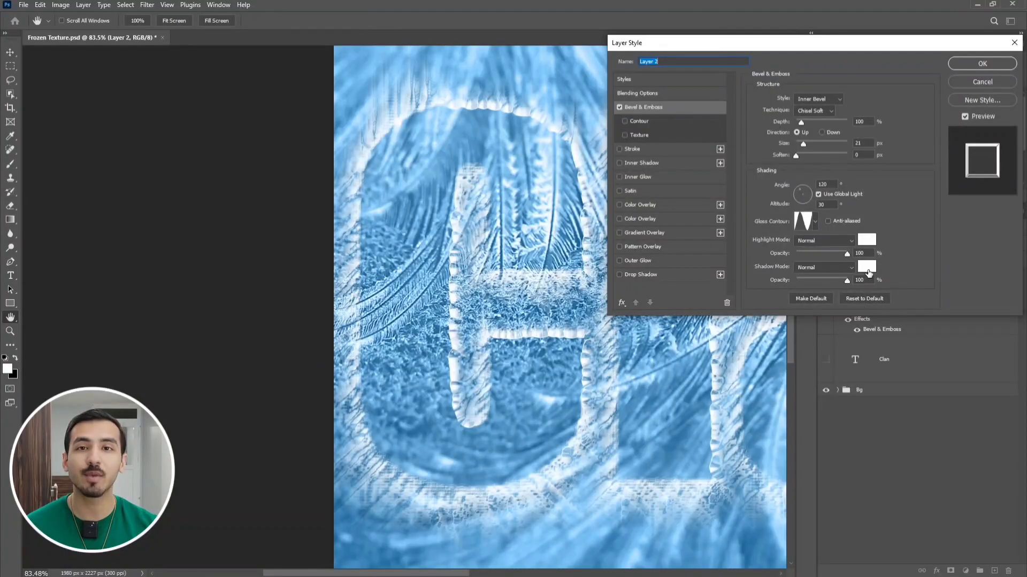
pyautogui.click(981, 64)
pyautogui.press('v')
pyautogui.hotkey('ctrl', '0')
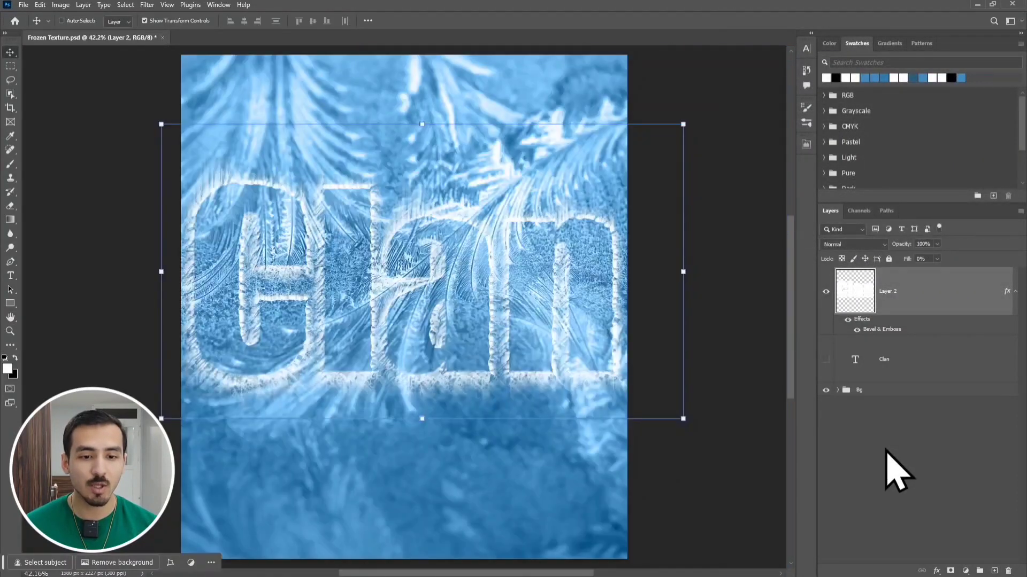
pyautogui.click(886, 452)
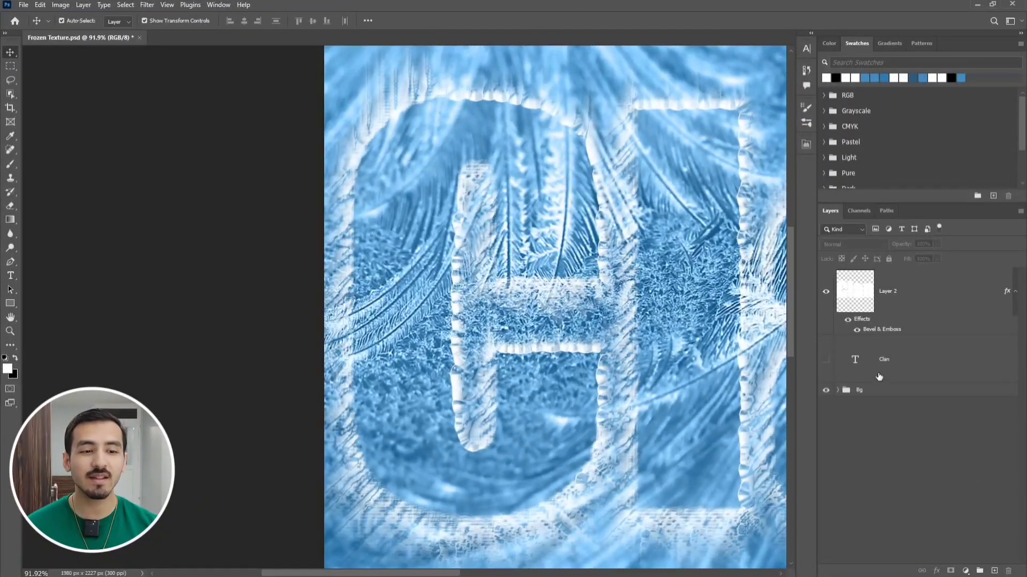
# Show the hidden Clan text layer and set its Fill Opacity to 0% in its layer style settings
pyautogui.click(824, 361)
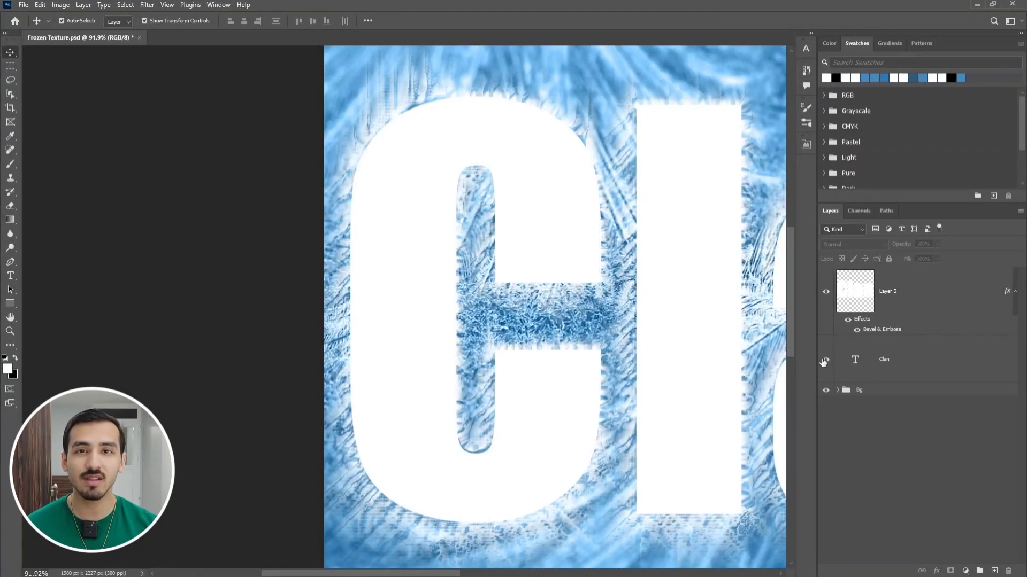
pyautogui.click(938, 368)
pyautogui.doubleClick(938, 368)
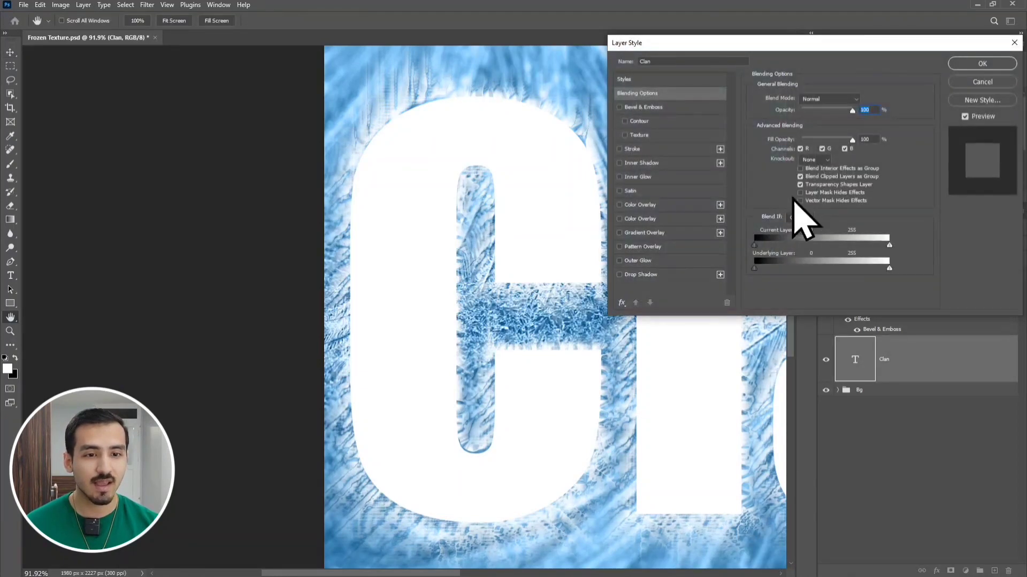
pyautogui.click(802, 140)
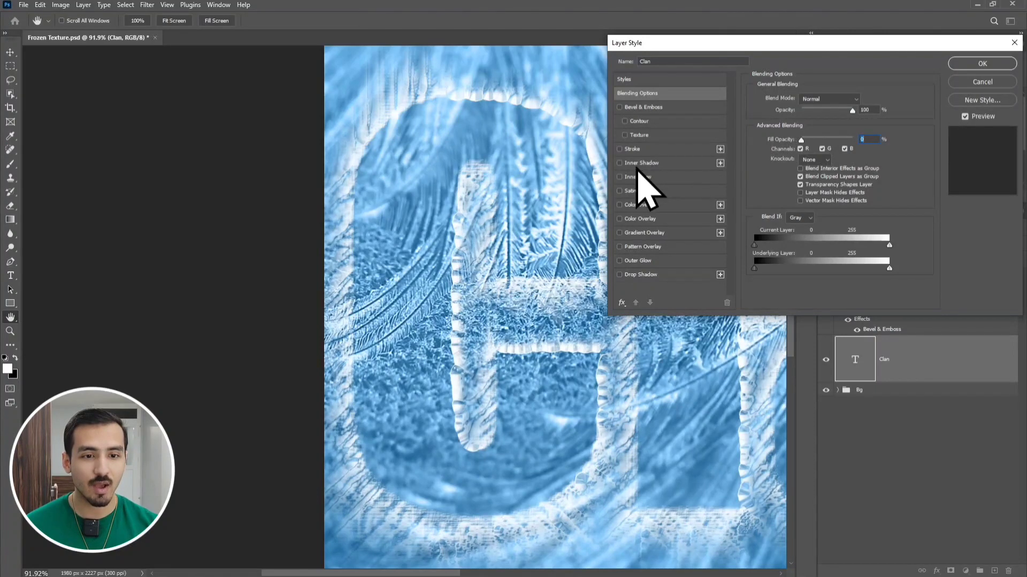
# Add an Inner Shadow to the Clan text layer with blend mode Normal, colour ffffff and size 90 px
pyautogui.click(641, 163)
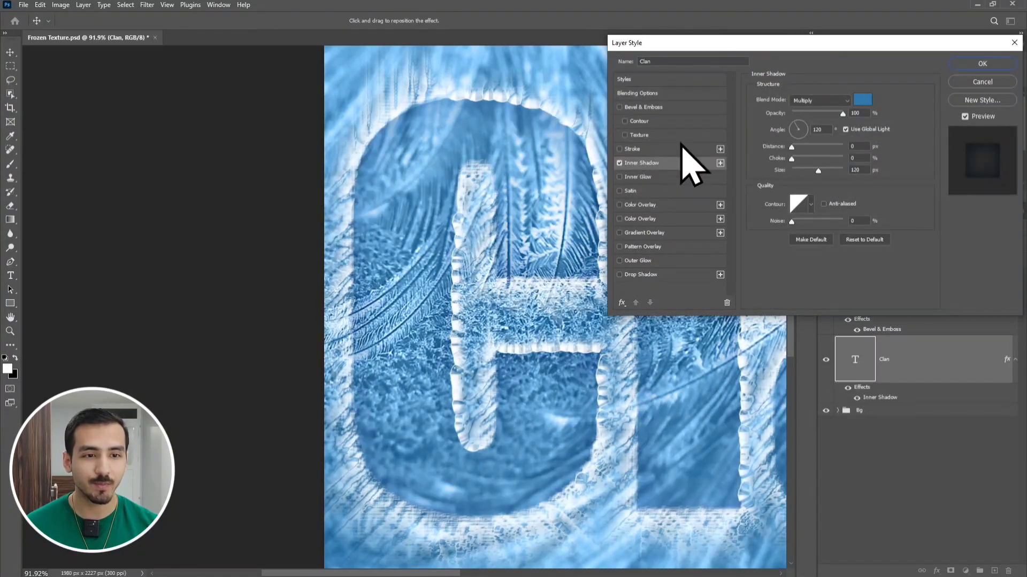
pyautogui.click(844, 101)
pyautogui.click(837, 111)
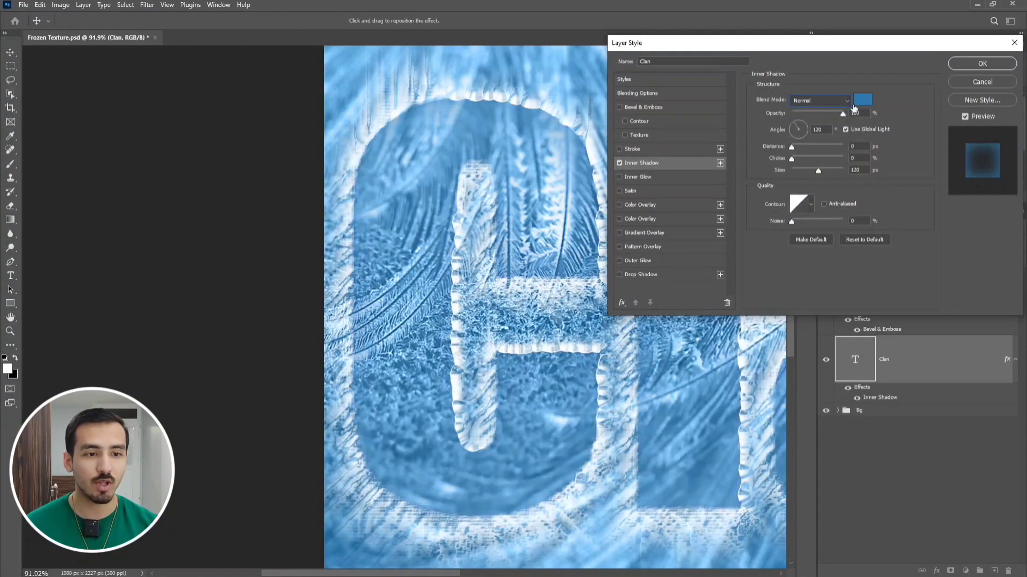
pyautogui.click(866, 101)
pyautogui.write('ffffff')
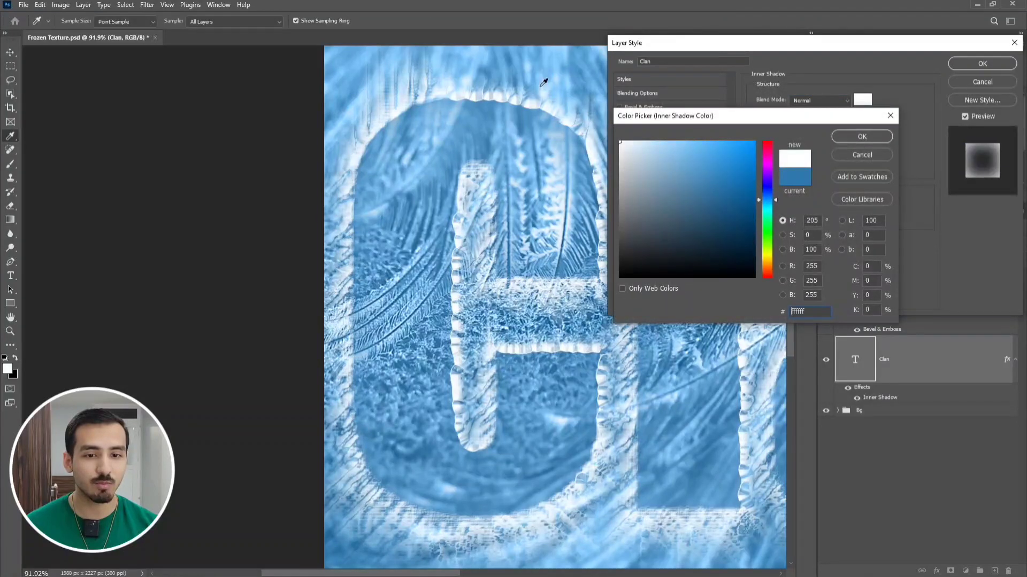
pyautogui.click(851, 137)
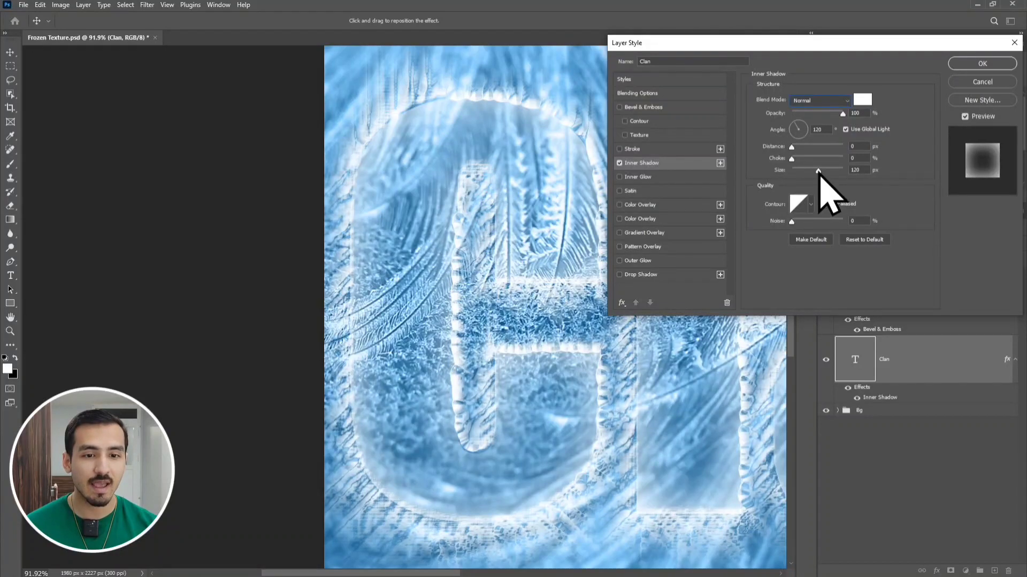
pyautogui.moveTo(819, 174)
pyautogui.mouseDown()
pyautogui.moveTo(828, 172)
pyautogui.moveTo(813, 175)
pyautogui.mouseUp()
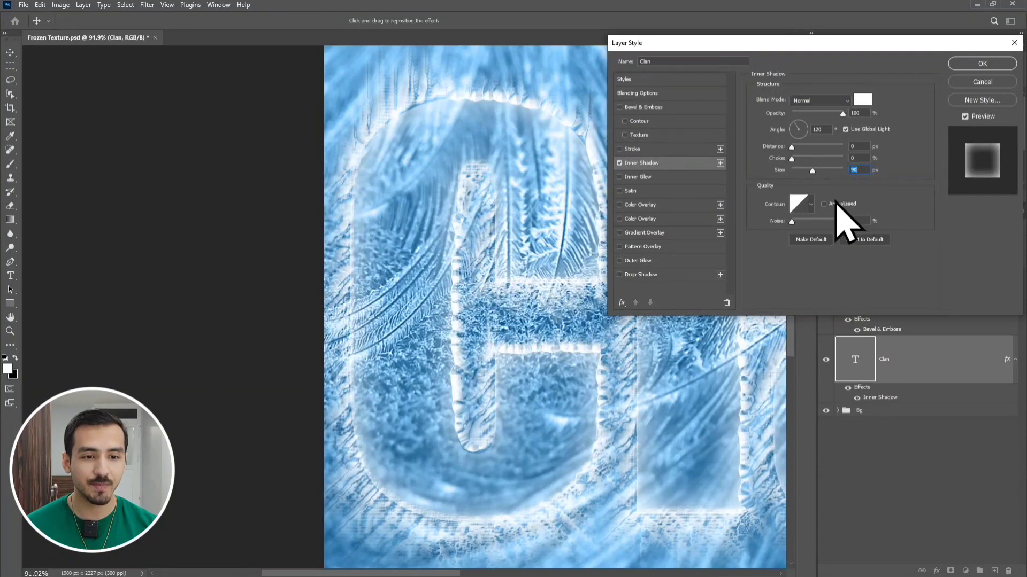
# Add an Inner Glow to the Clan text layer with 15% opacity, 13 px size and the Ring contour
pyautogui.click(662, 178)
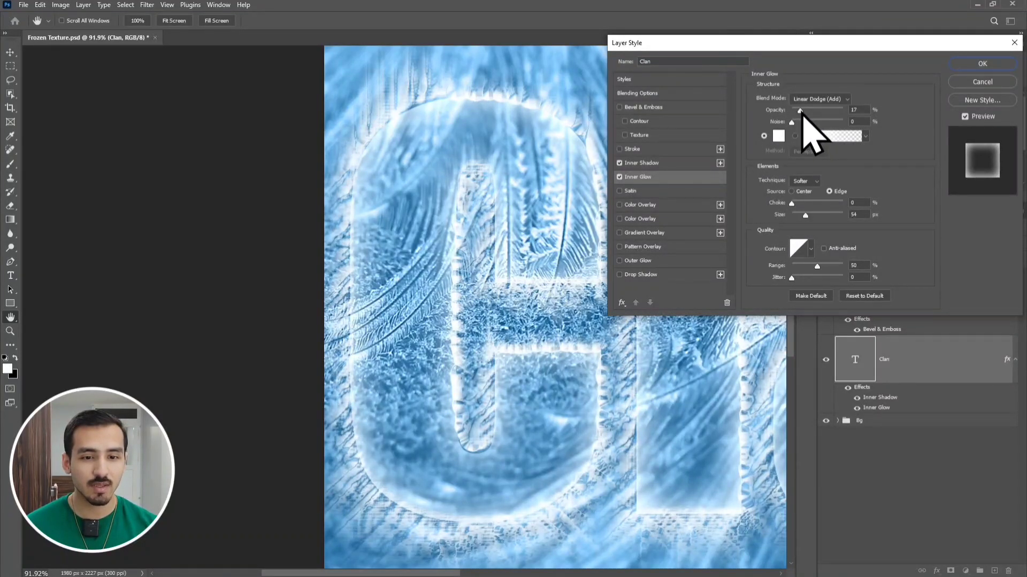
pyautogui.click(799, 111)
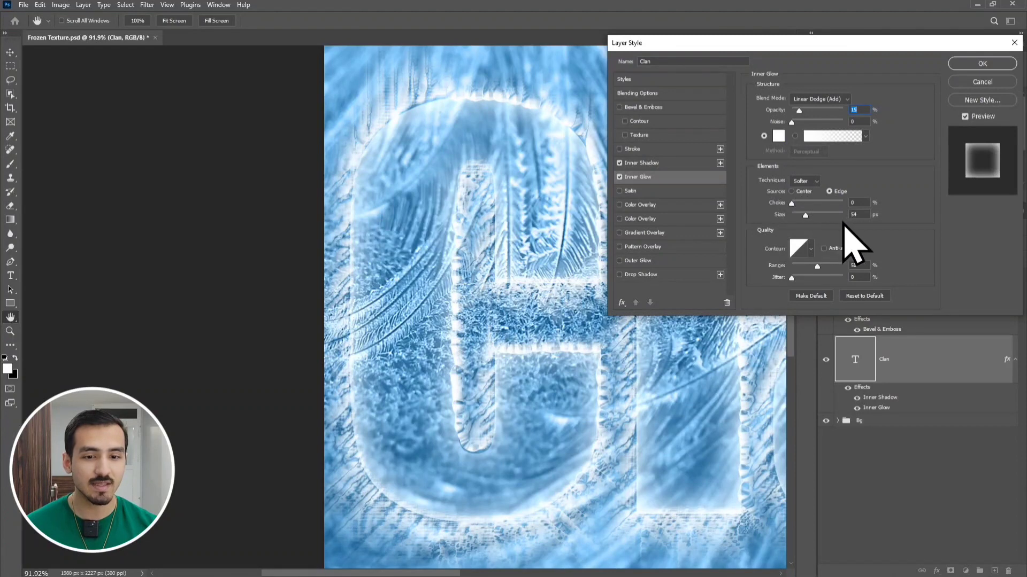
pyautogui.moveTo(805, 215); pyautogui.dragTo(793, 215)
pyautogui.click(797, 216)
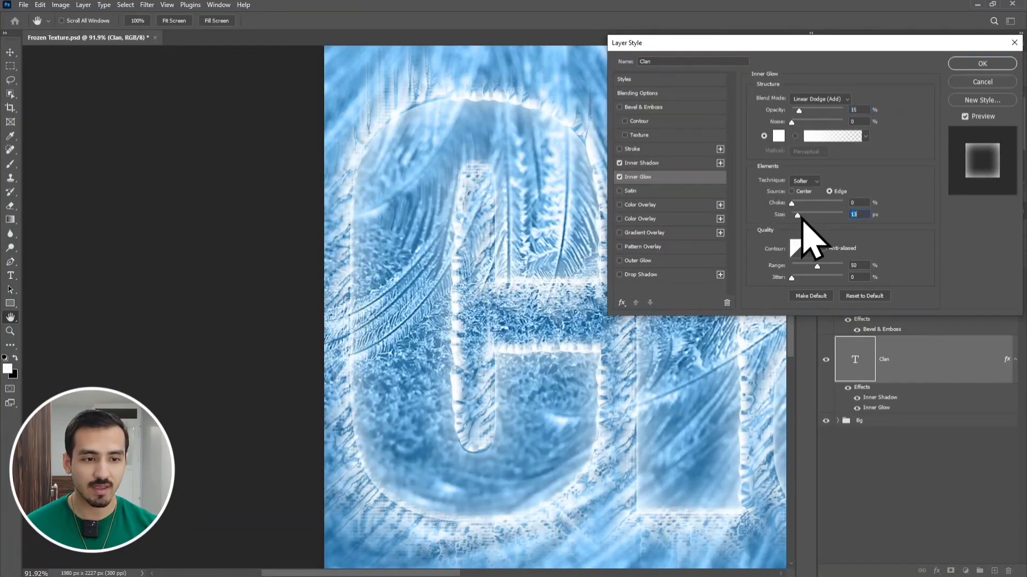
pyautogui.click(811, 248)
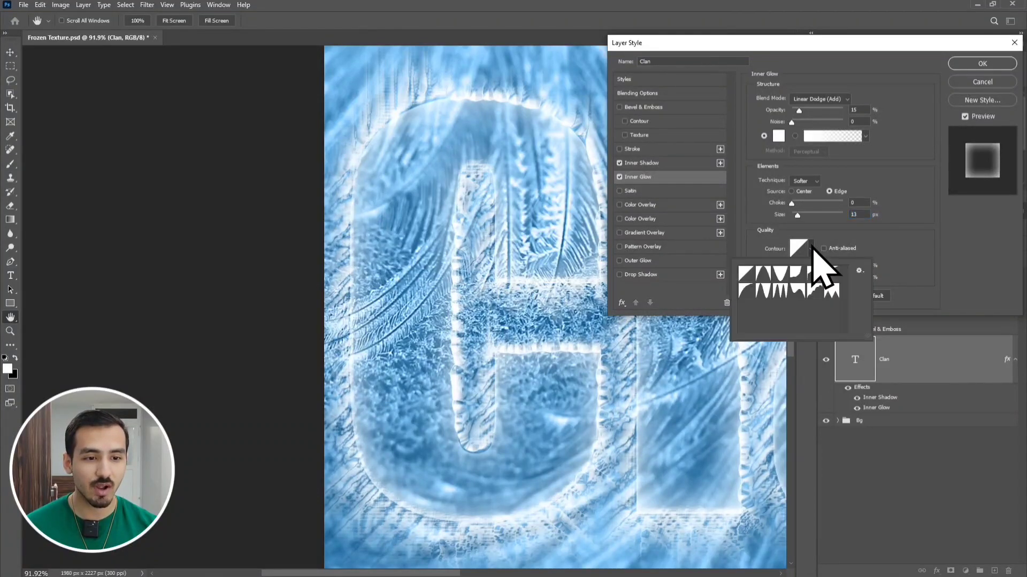
pyautogui.click(762, 292)
pyautogui.click(924, 229)
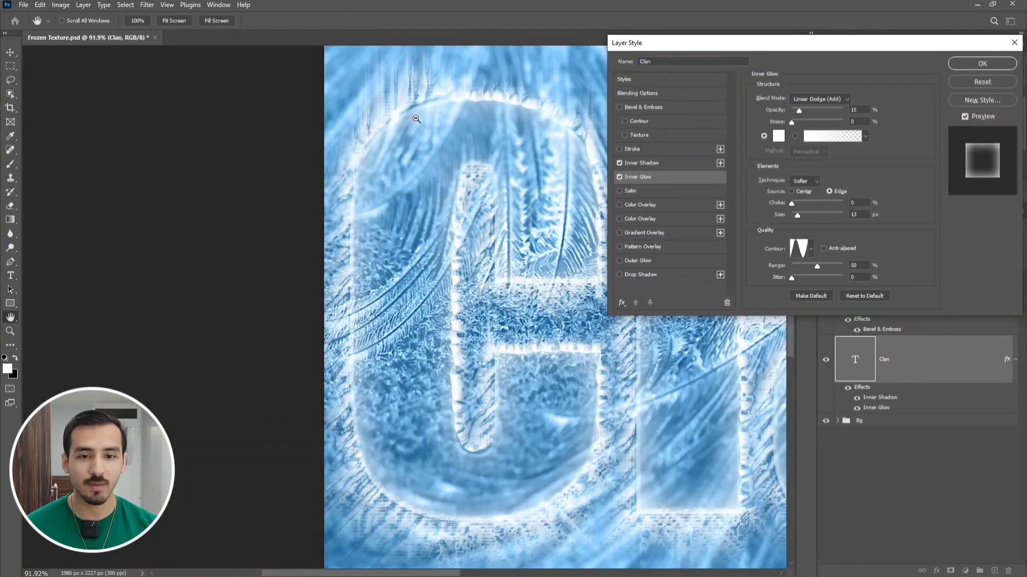
# Add an Outer Glow to the Clan text layer with blend mode Normal, 100% opacity and a white glow colour
pyautogui.scroll(5, 416, 118)
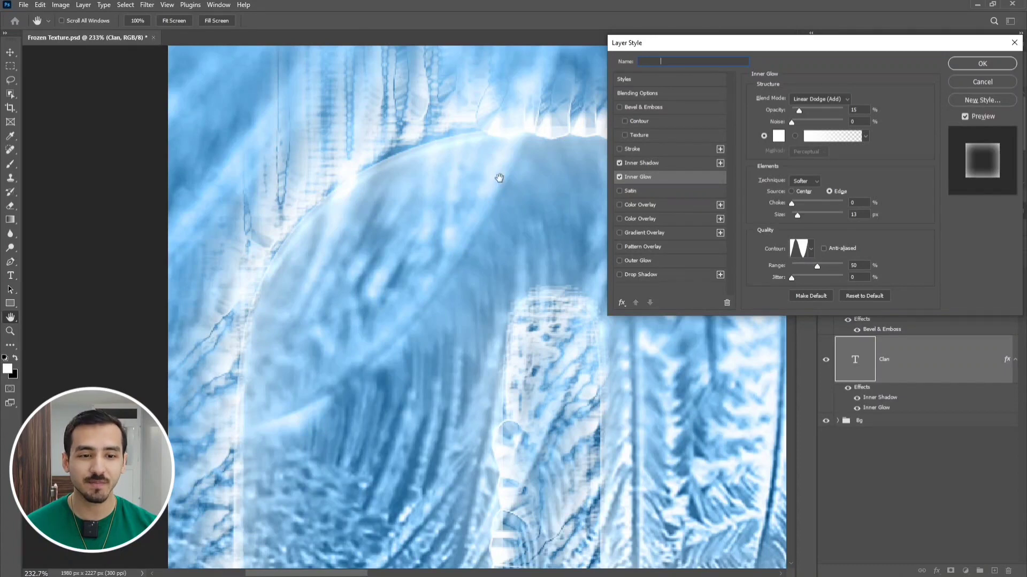
pyautogui.click(642, 261)
pyautogui.click(807, 100)
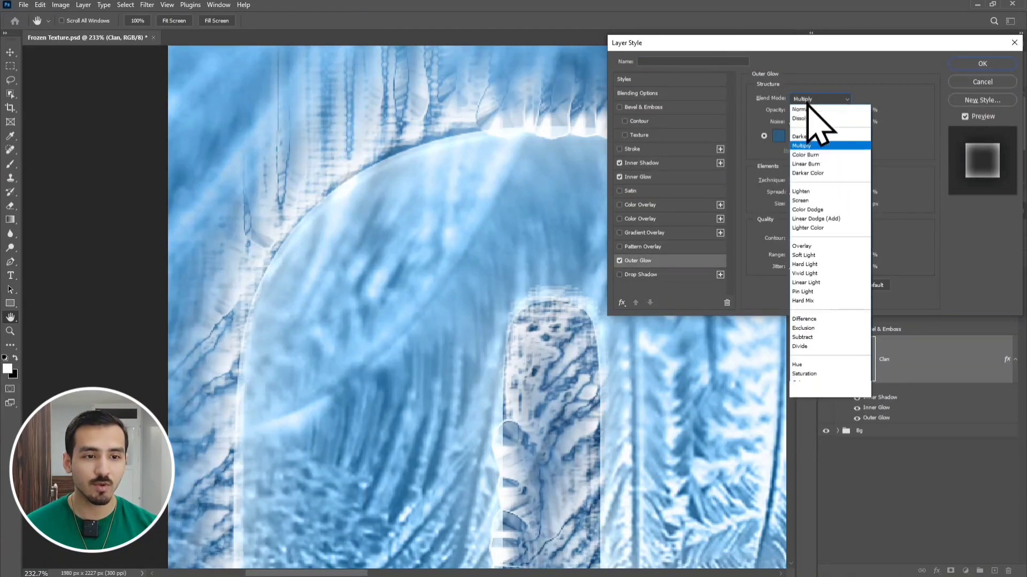
pyautogui.click(809, 105)
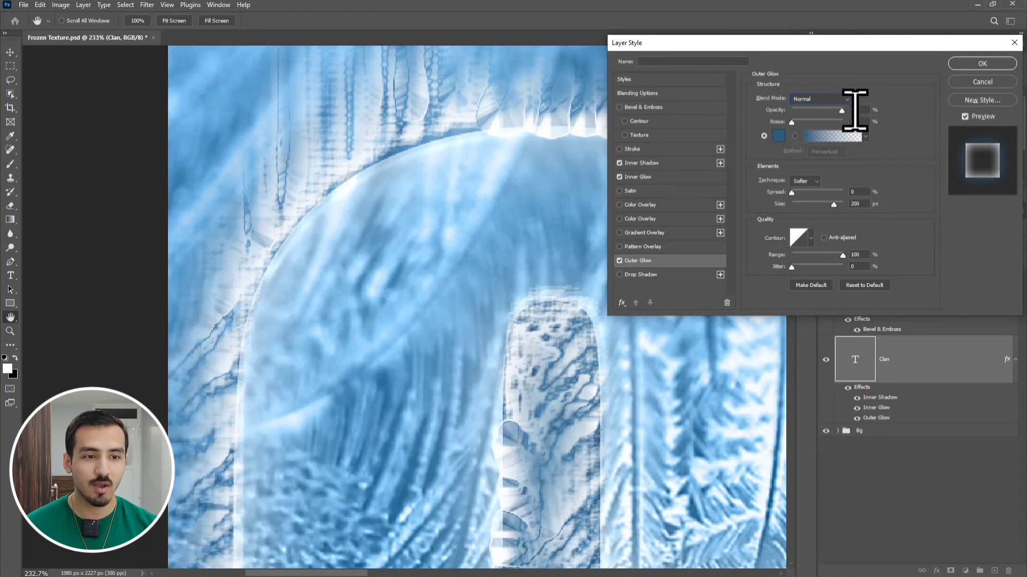
pyautogui.moveTo(841, 111); pyautogui.dragTo(853, 109)
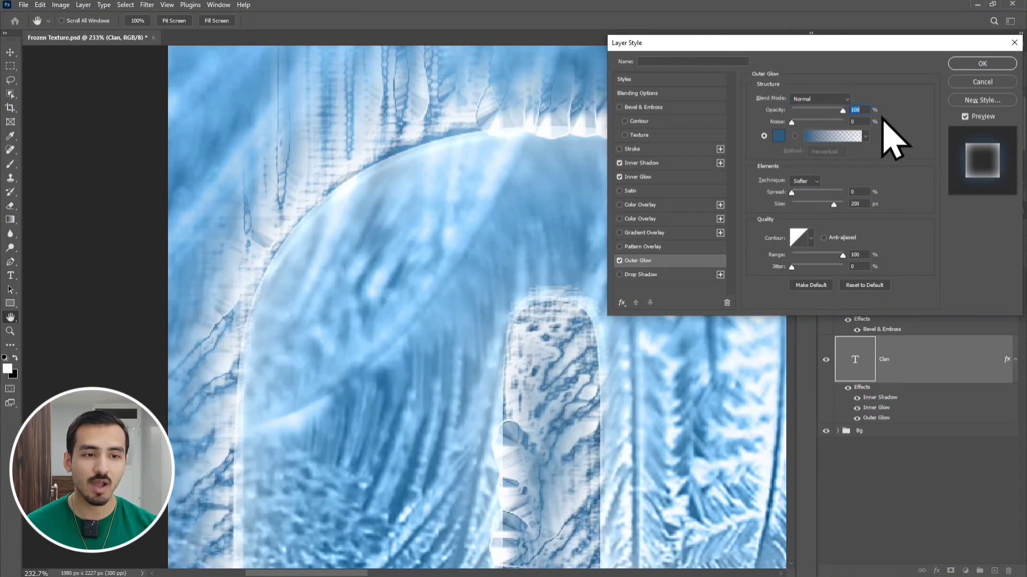
pyautogui.click(779, 135)
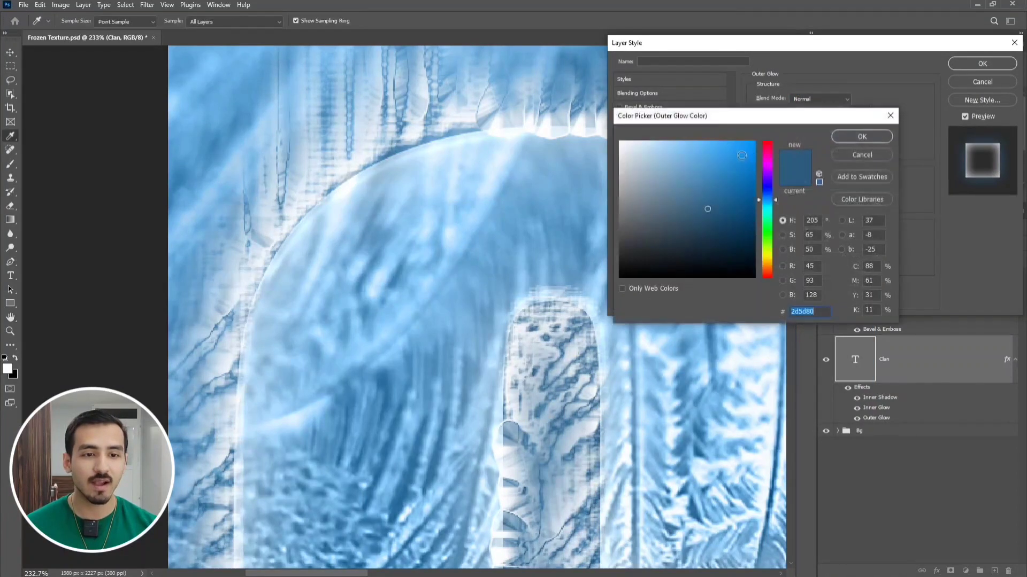
pyautogui.moveTo(742, 156); pyautogui.dragTo(553, 89)
pyautogui.click(852, 139)
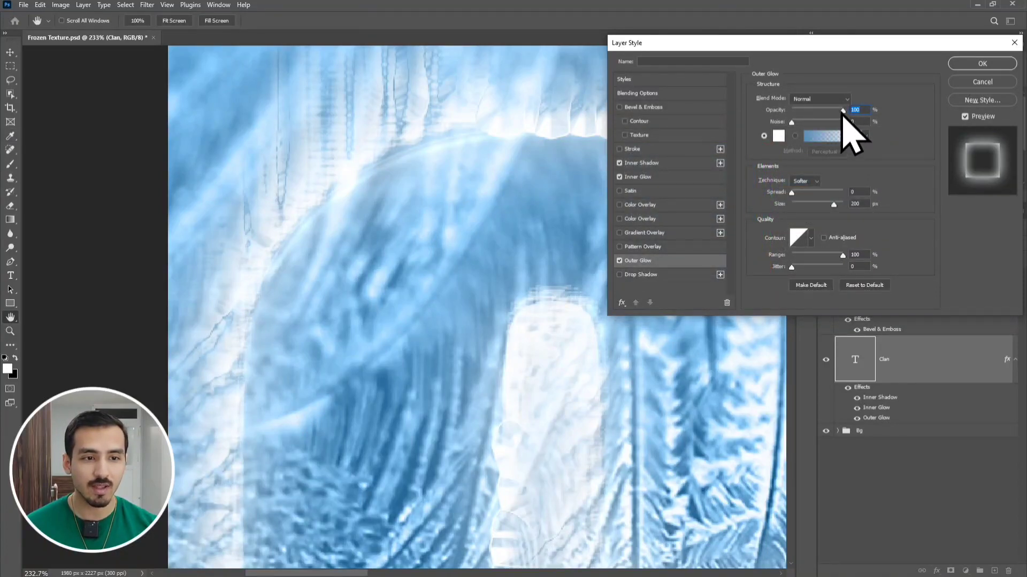
# Set the Outer Glow to 77% opacity and 21 px size, apply the layer style and deselect the Clan layer
pyautogui.moveTo(842, 111); pyautogui.dragTo(797, 111)
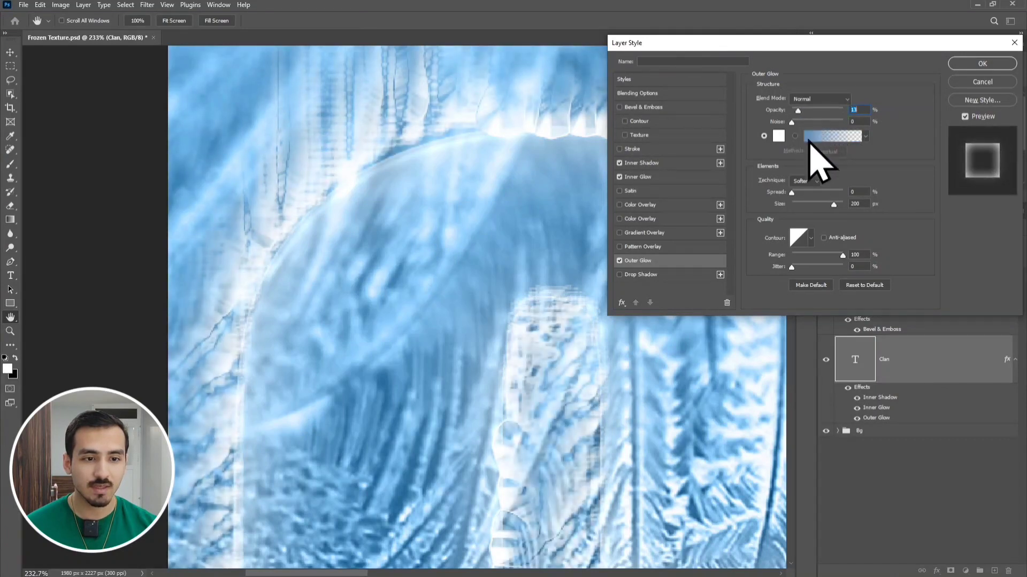
pyautogui.moveTo(834, 206); pyautogui.dragTo(798, 206)
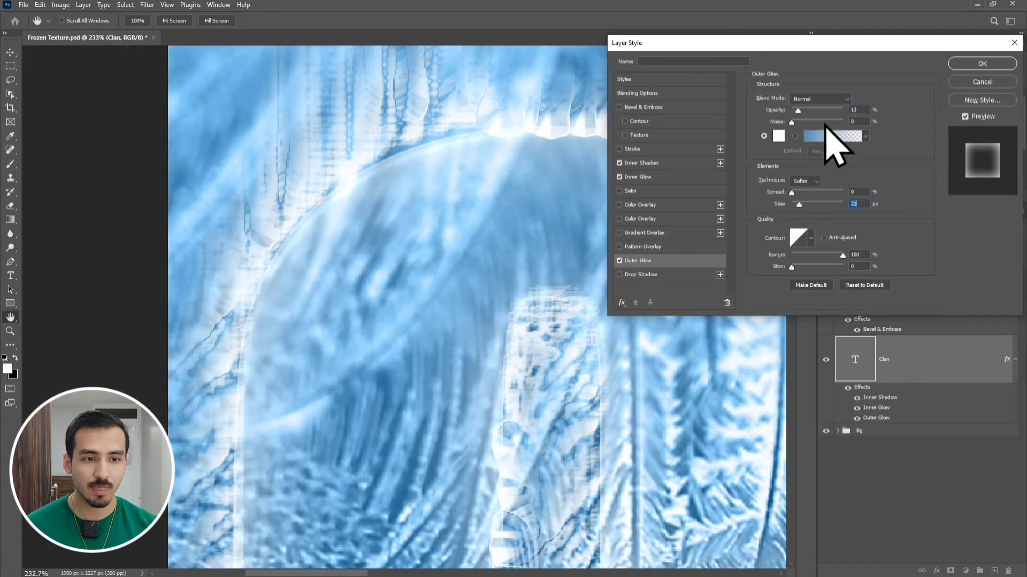
pyautogui.moveTo(800, 111); pyautogui.dragTo(832, 111)
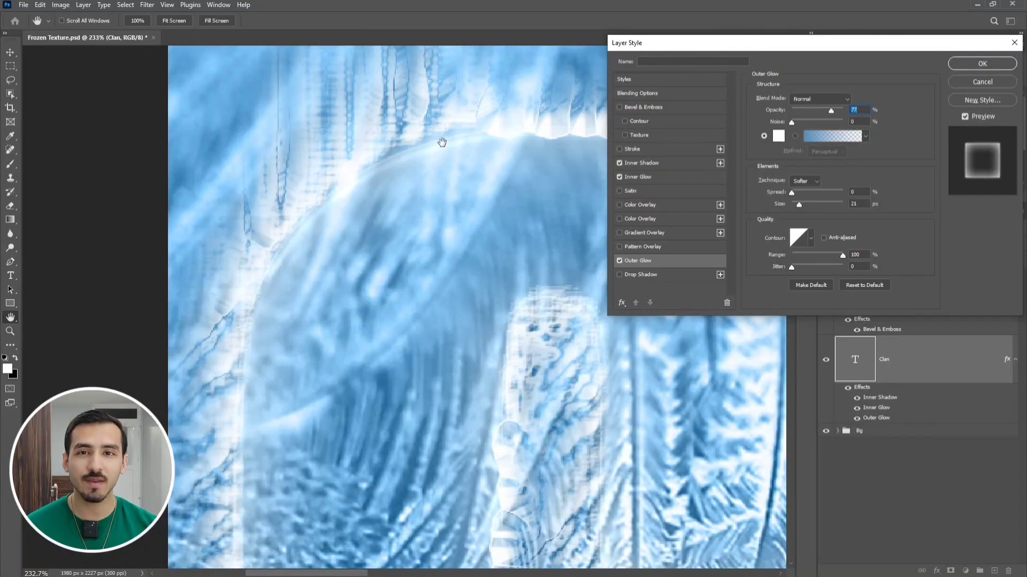
pyautogui.click(984, 64)
pyautogui.click(830, 465)
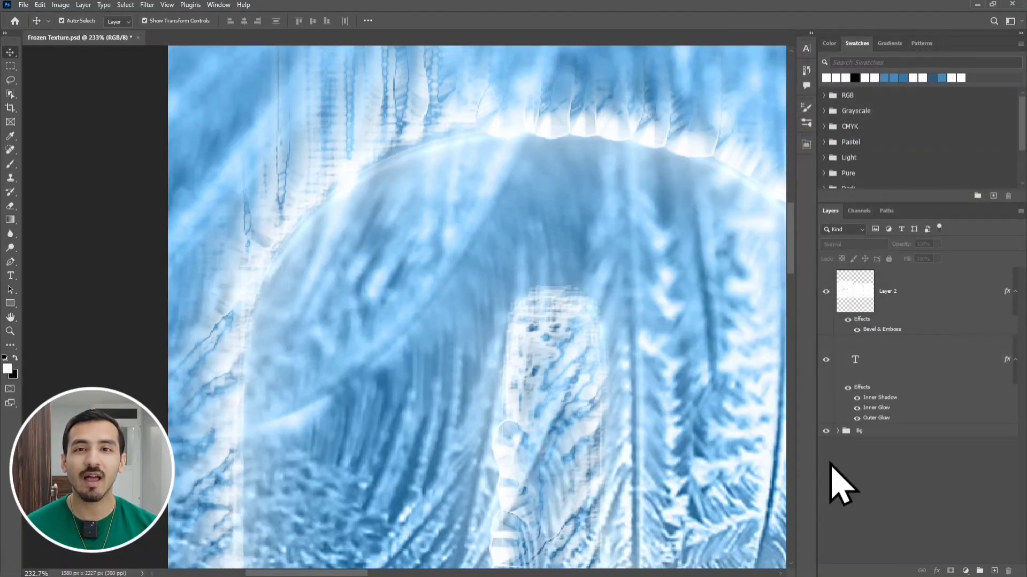